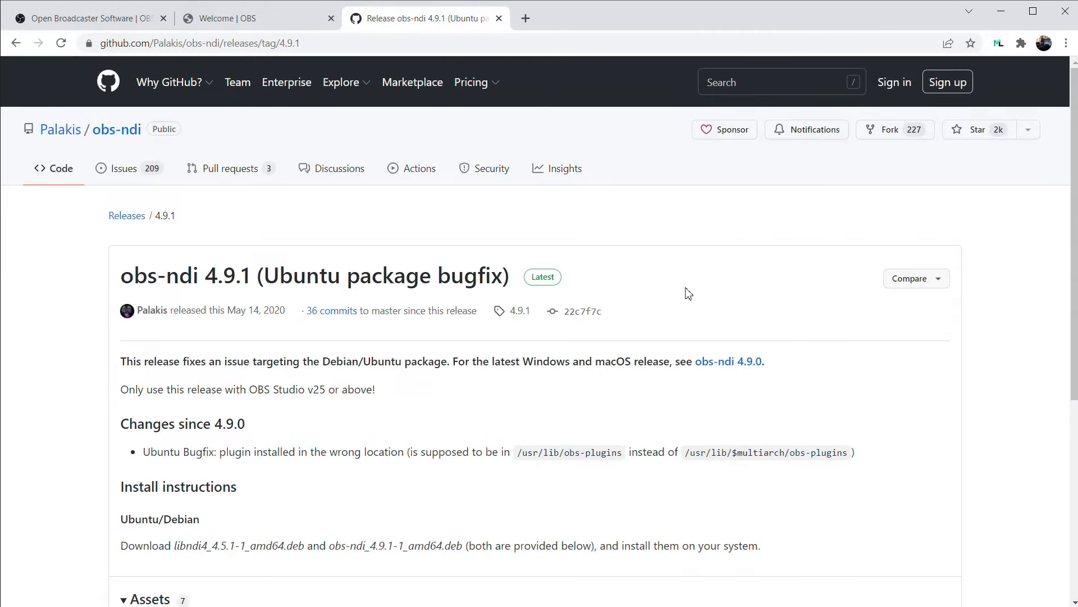
# Download obs-ndi-4.9.0-Windows-Installer.exe from the release assets and launch it.
pyautogui.scroll(-6, 337, 357)
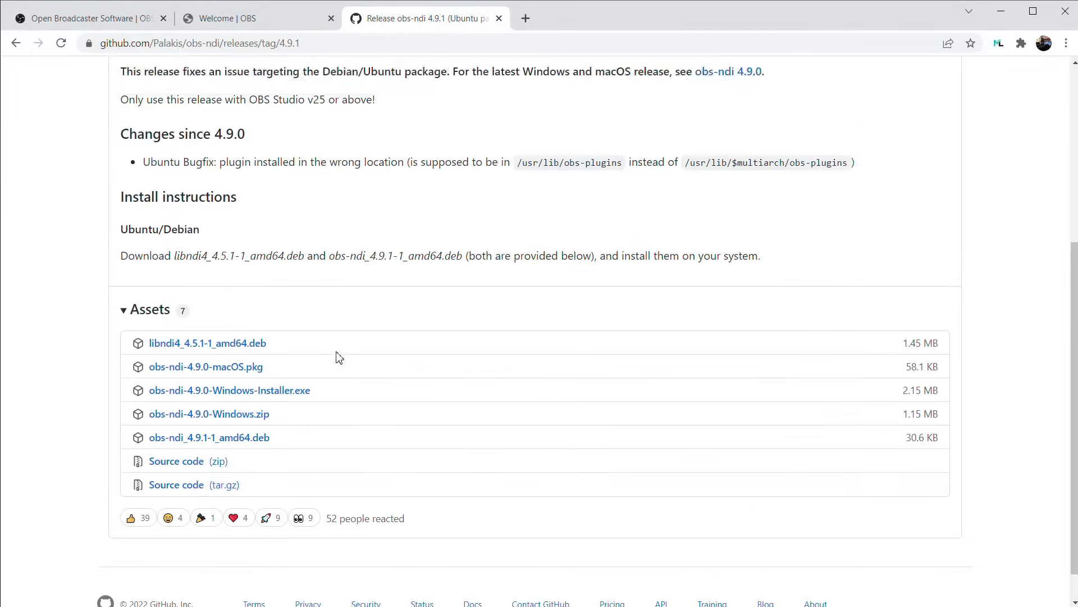
pyautogui.click(234, 354)
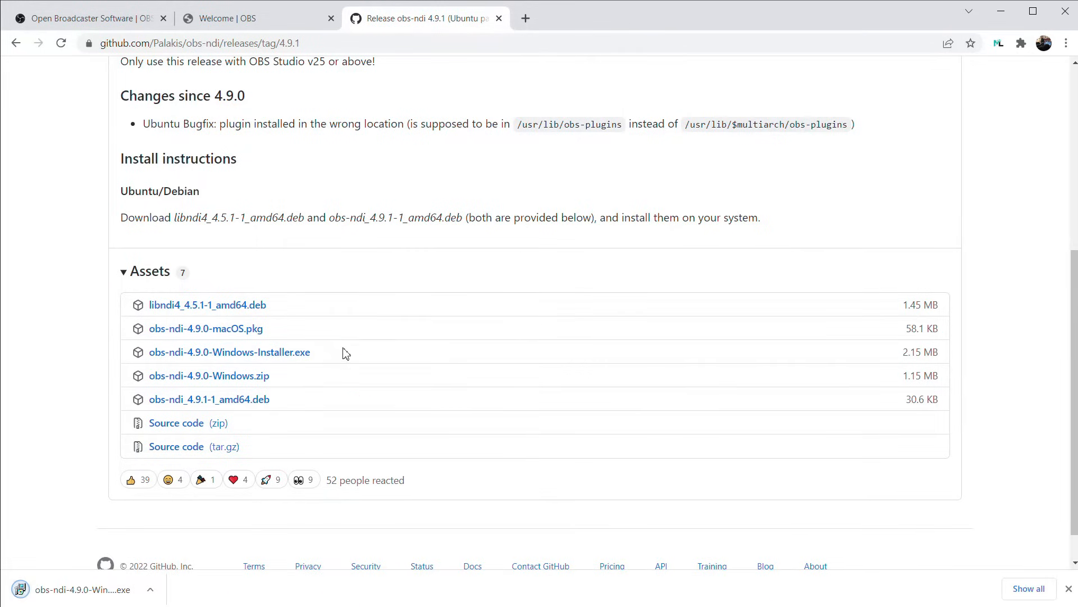
pyautogui.click(24, 589)
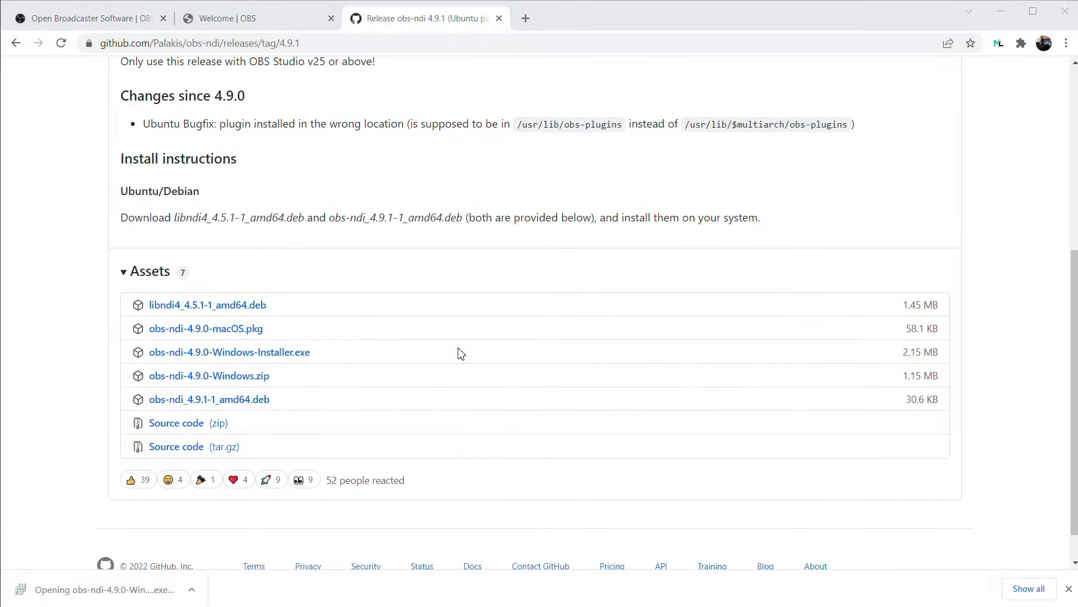
# Install obs-ndi 4.9.0 as a full installation including the NDI 4.5.1 Runtime.
pyautogui.click(793, 509)
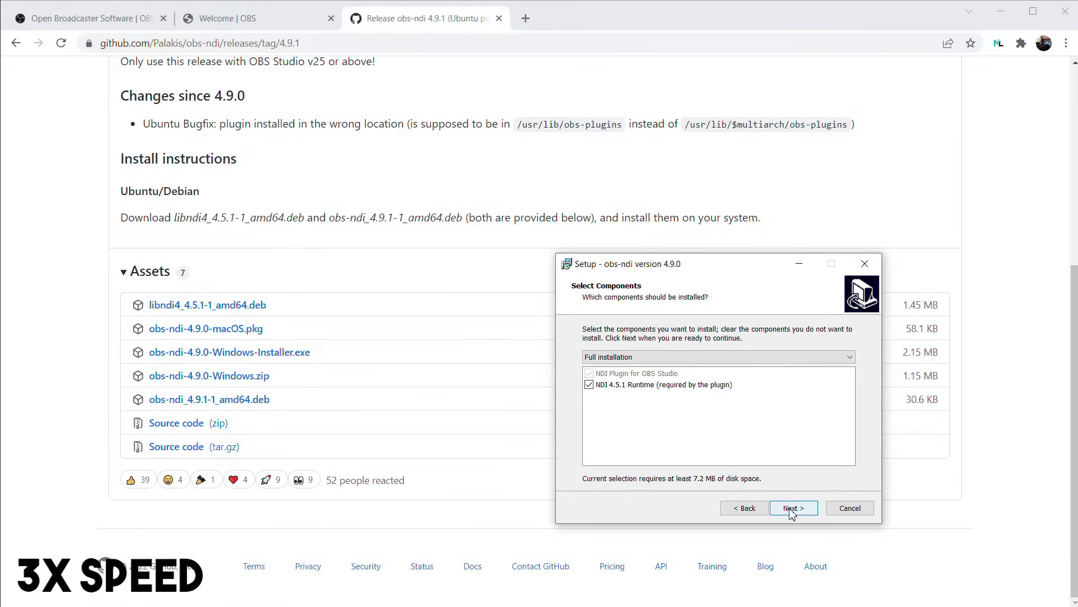
pyautogui.click(793, 509)
pyautogui.click(793, 509)
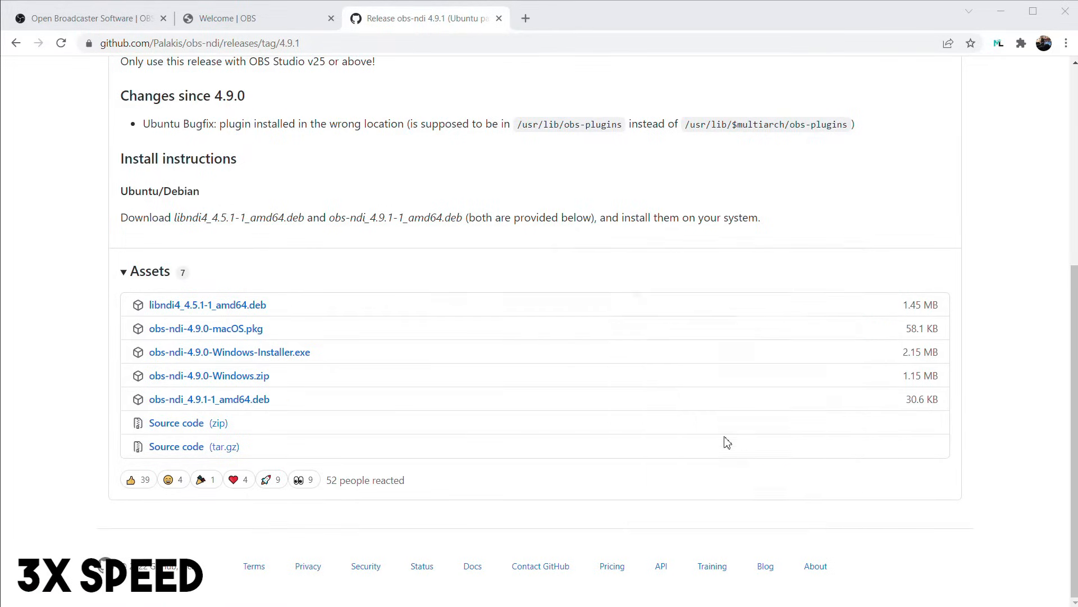
# Go through the NDI 4 Runtime setup and install the runtime.
pyautogui.click(622, 466)
pyautogui.click(793, 507)
pyautogui.click(788, 507)
pyautogui.press('Return')
pyautogui.click(793, 508)
pyautogui.click(793, 508)
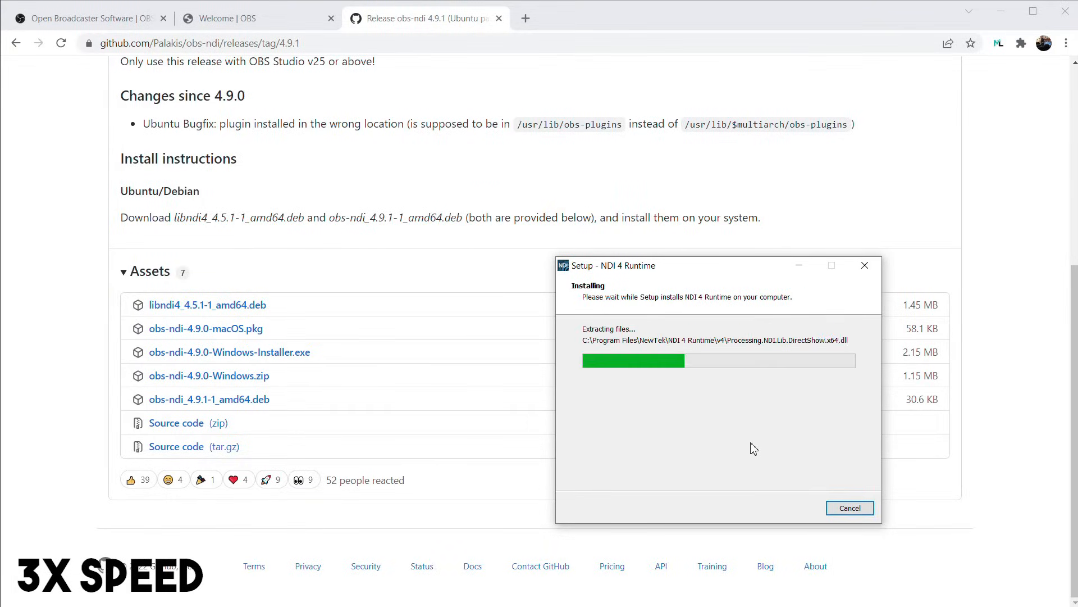
pyautogui.click(795, 507)
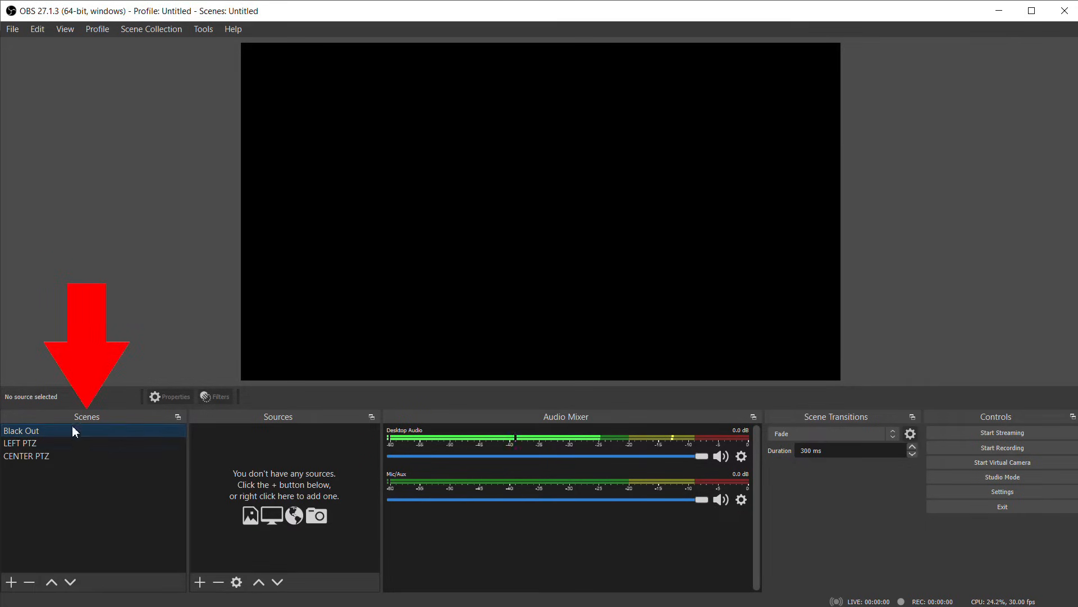
# In OBS, examine the LEFT PTZ scene, its Honey PTZ 1 source and the source types that can be added.
pyautogui.click(34, 444)
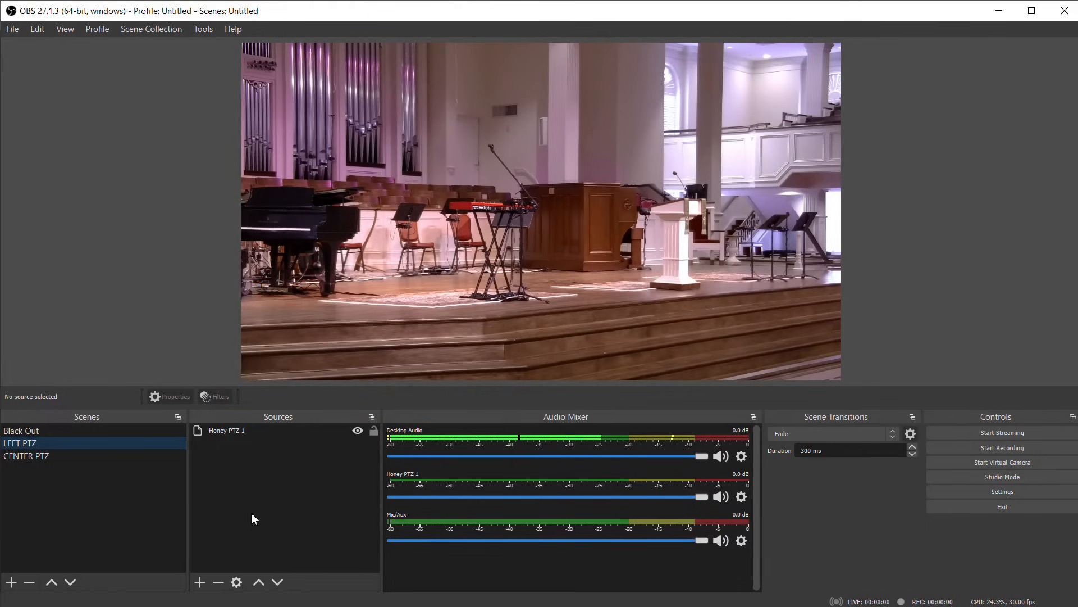
pyautogui.click(235, 432)
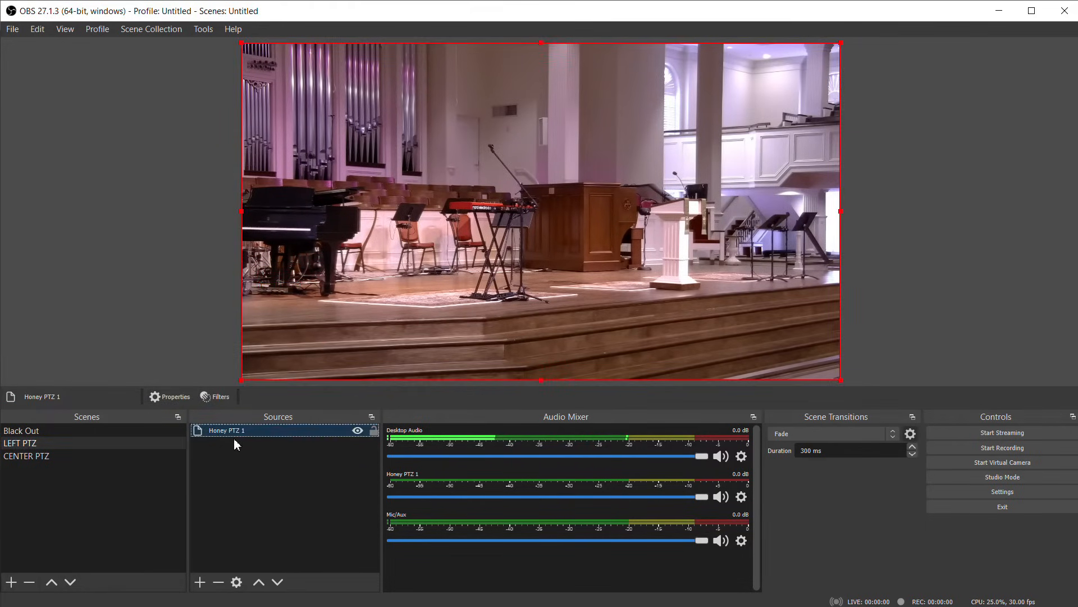
pyautogui.click(201, 582)
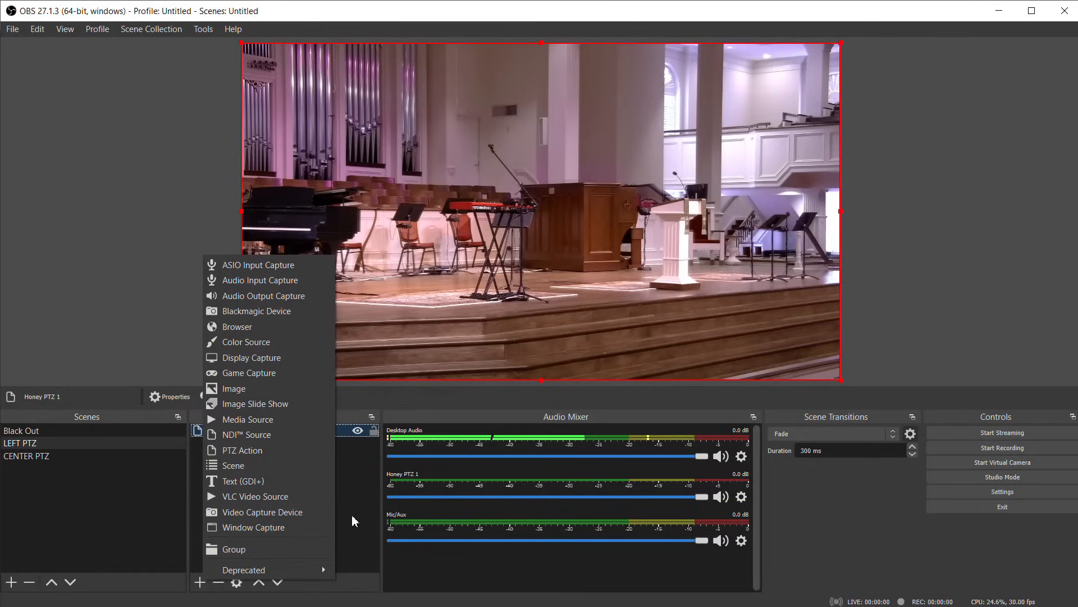
pyautogui.click(203, 505)
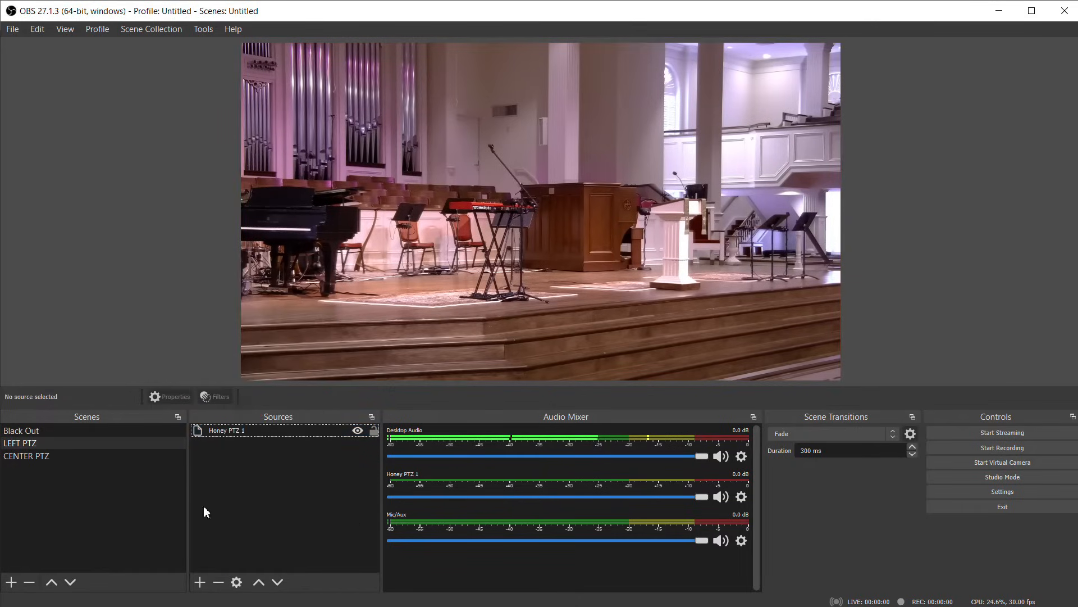
# Remove the CENTER PTZ scene from the scene list.
pyautogui.click(28, 455)
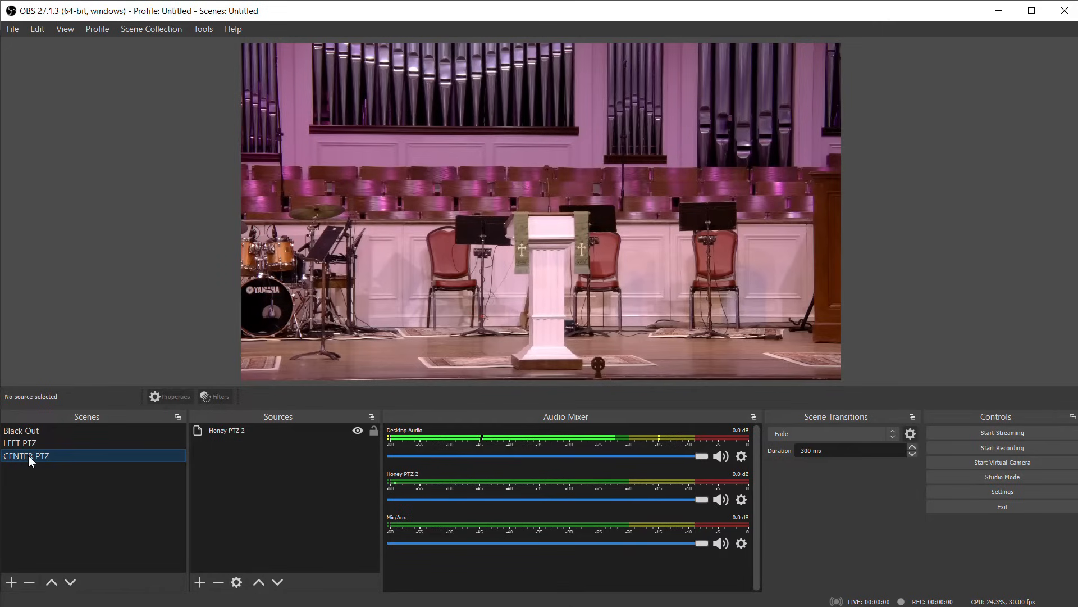
pyautogui.rightClick(28, 456)
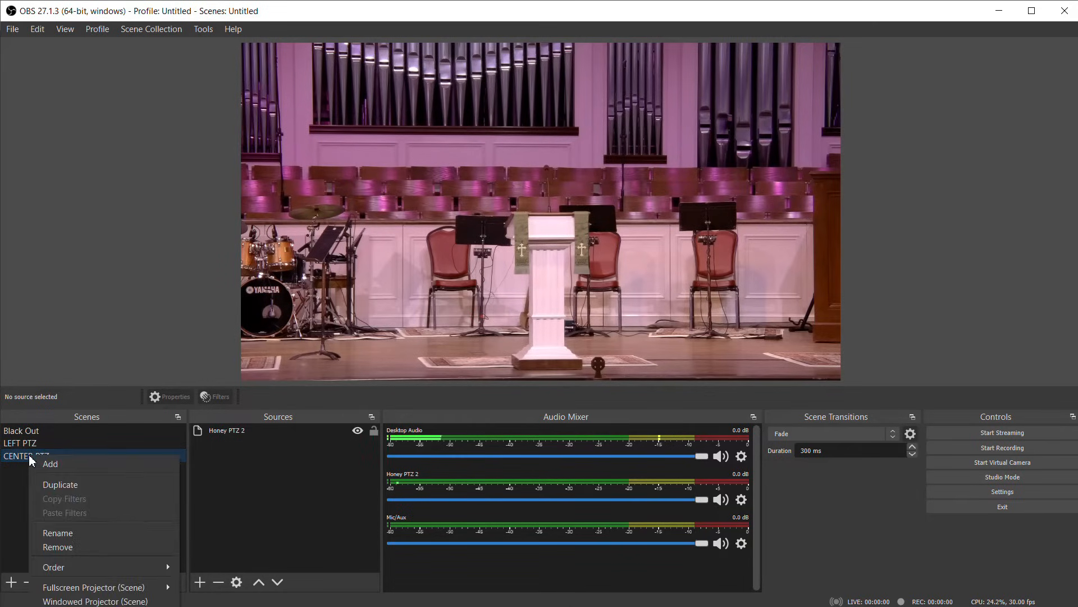
pyautogui.click(56, 547)
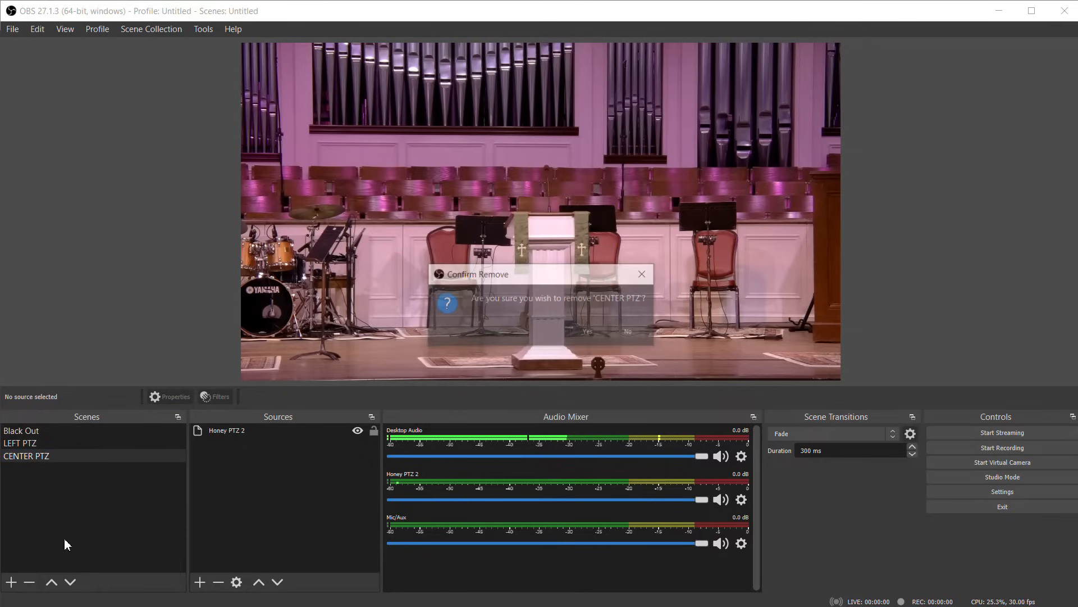
pyautogui.click(589, 332)
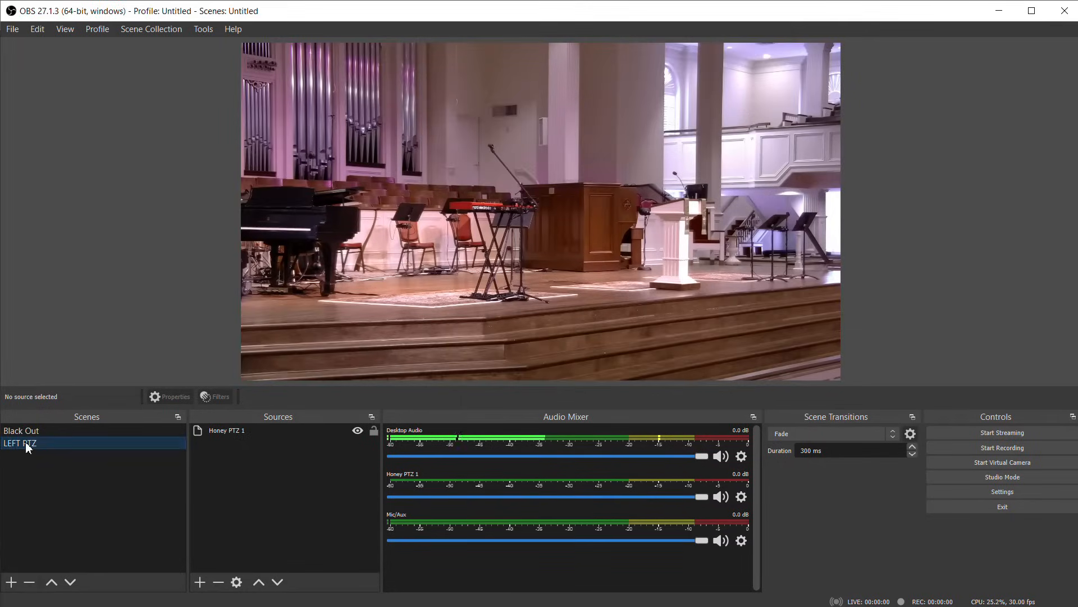
# Remove the LEFT PTZ scene from the scene list.
pyautogui.rightClick(26, 443)
pyautogui.click(55, 534)
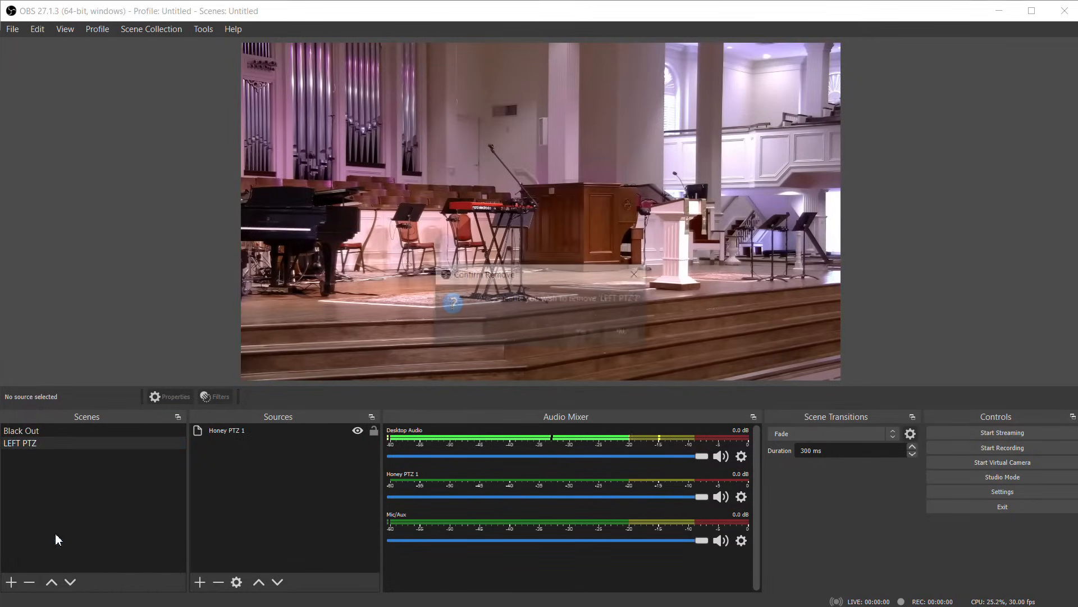
pyautogui.click(571, 331)
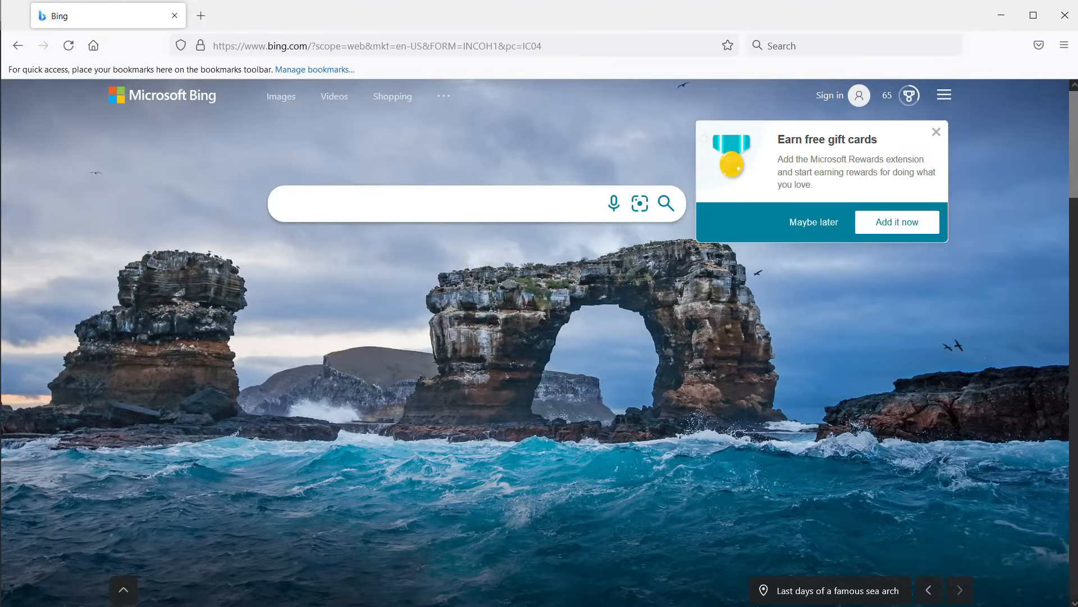
# Switch to the web browser and open the PTZ camera's web interface at 192.168.5.210.
pyautogui.click(320, 50)
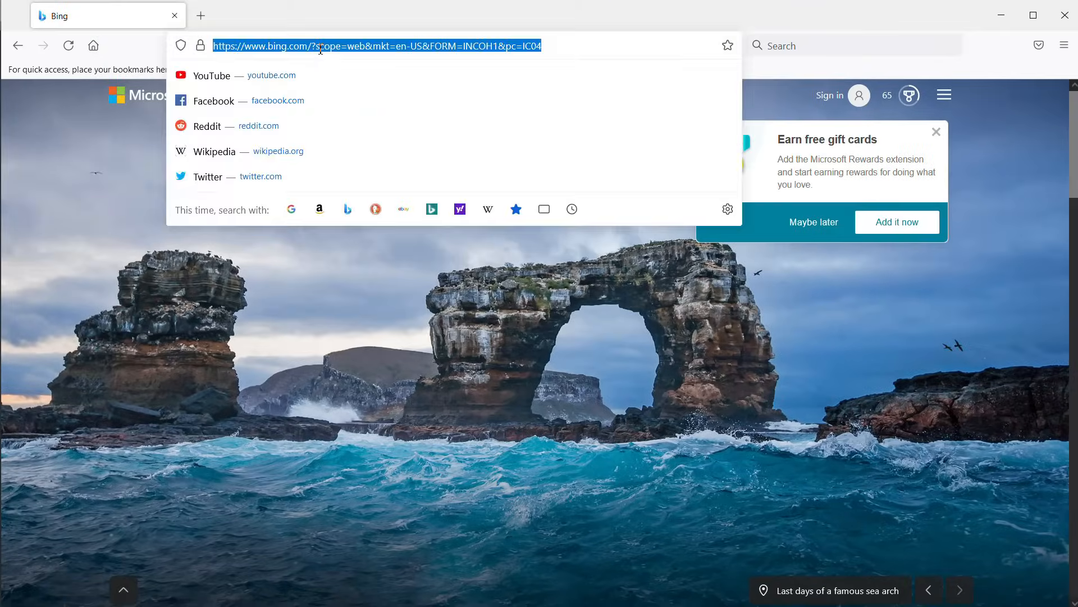
pyautogui.write('192.1')
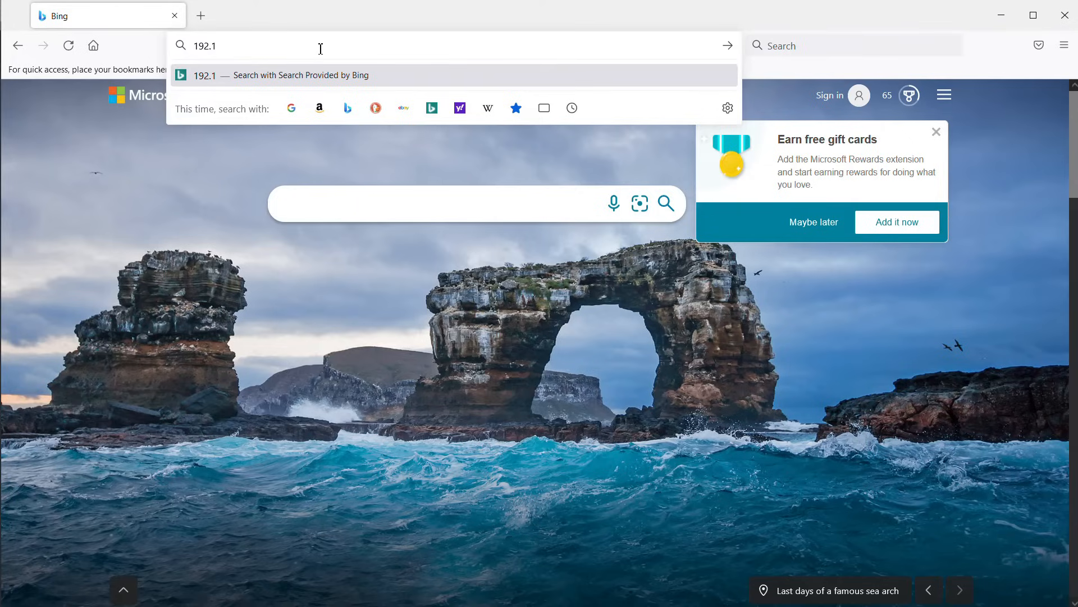
pyautogui.write('68.5.210')
pyautogui.press('Return')
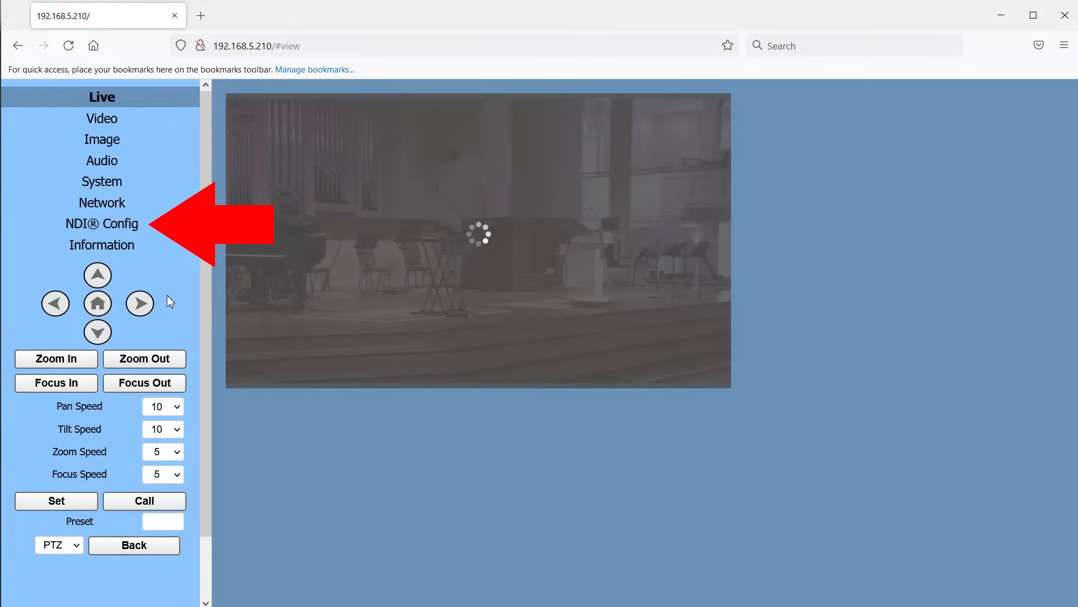
# Submit the camera's NDI settings with the local device name LEFTPTZ1 and accept the reboot notice.
pyautogui.click(133, 226)
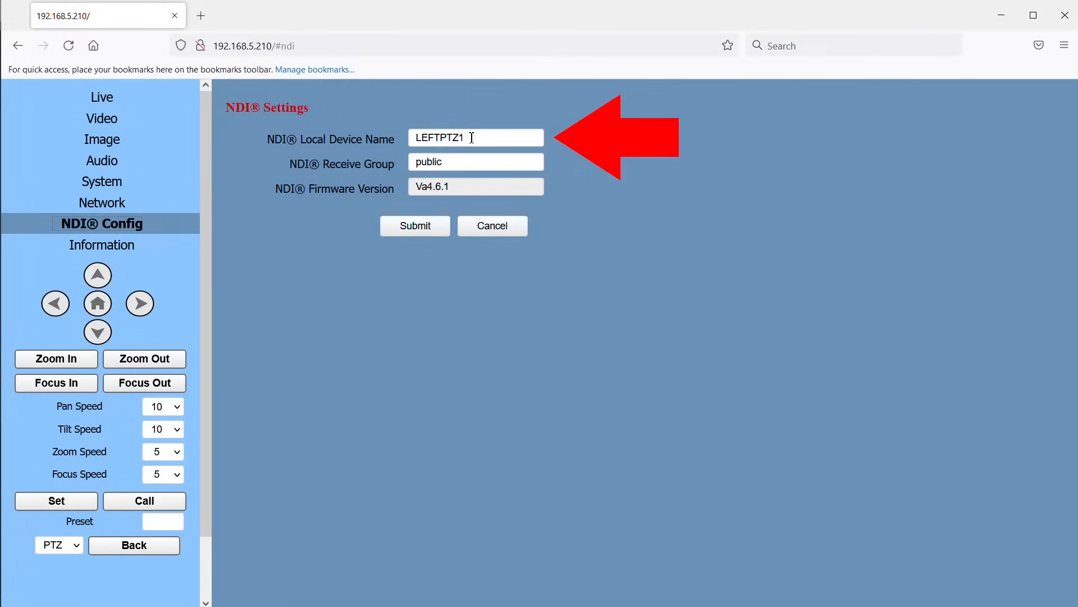
pyautogui.moveTo(472, 137); pyautogui.dragTo(352, 140)
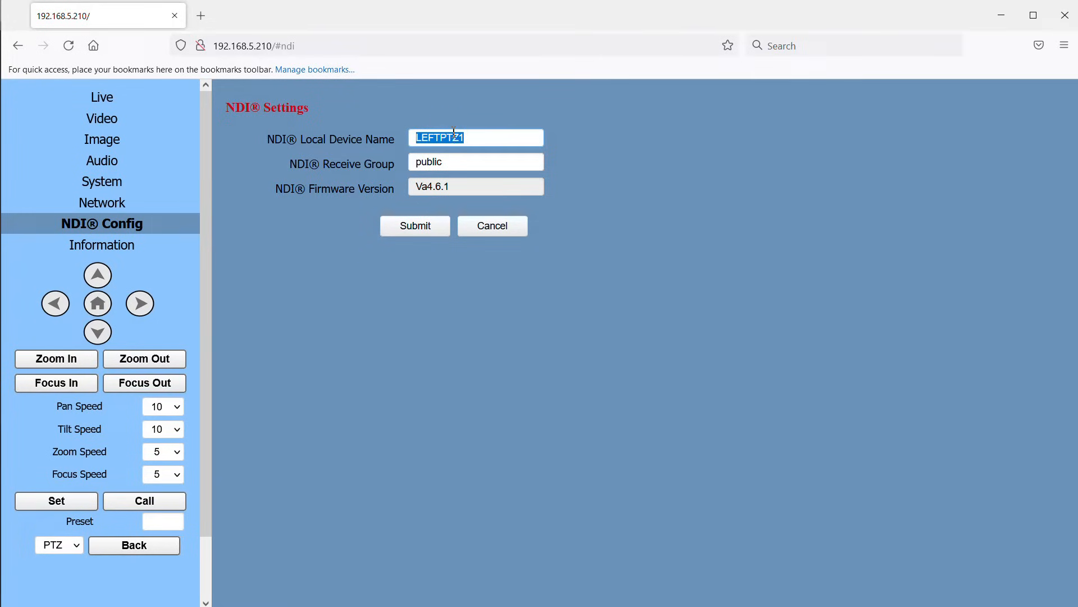
pyautogui.click(424, 233)
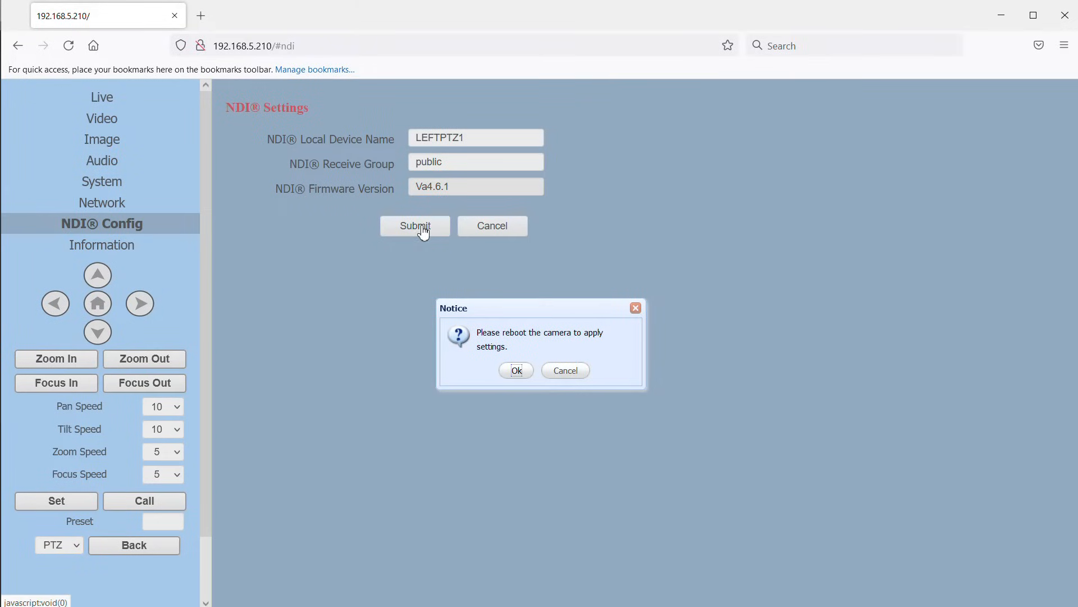
pyautogui.click(513, 370)
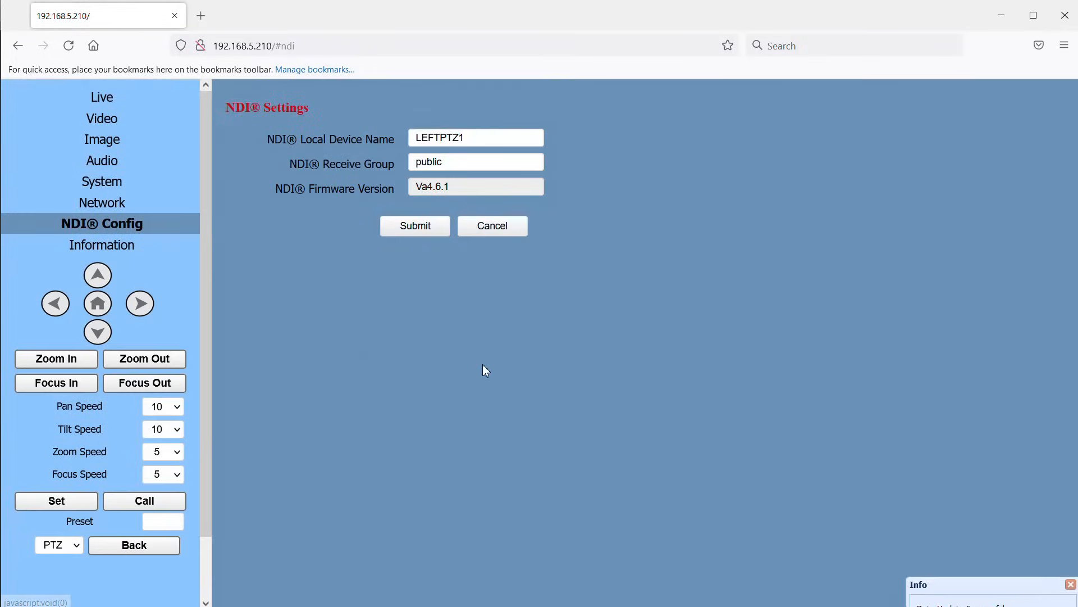
# In the camera's video settings, choose 1920x1080 as the first stream's resolution and check its frame rate.
pyautogui.click(107, 119)
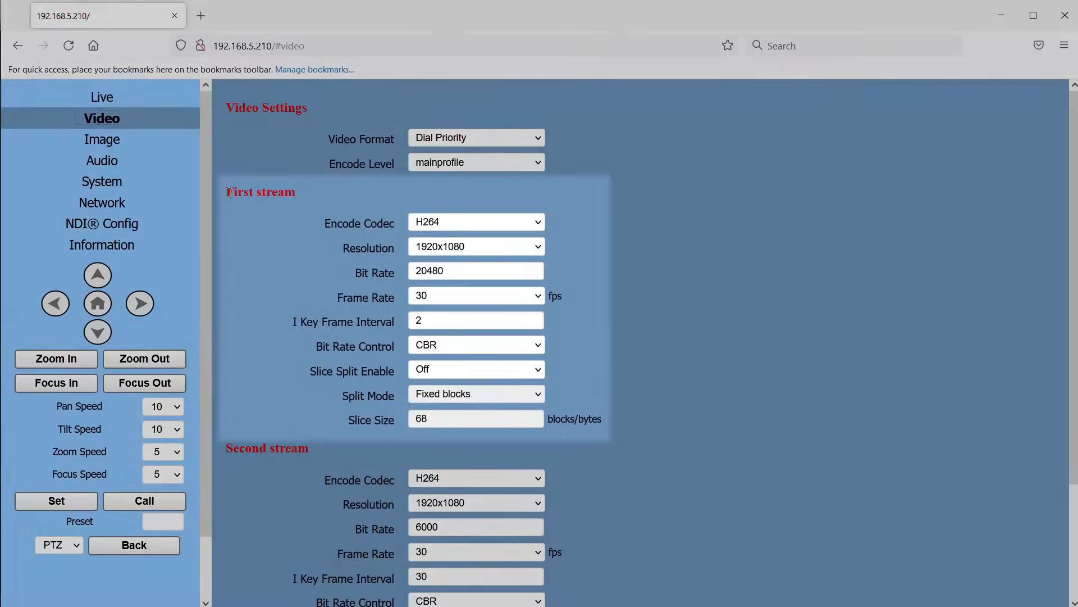
pyautogui.moveTo(229, 192); pyautogui.dragTo(299, 194)
pyautogui.click(301, 205)
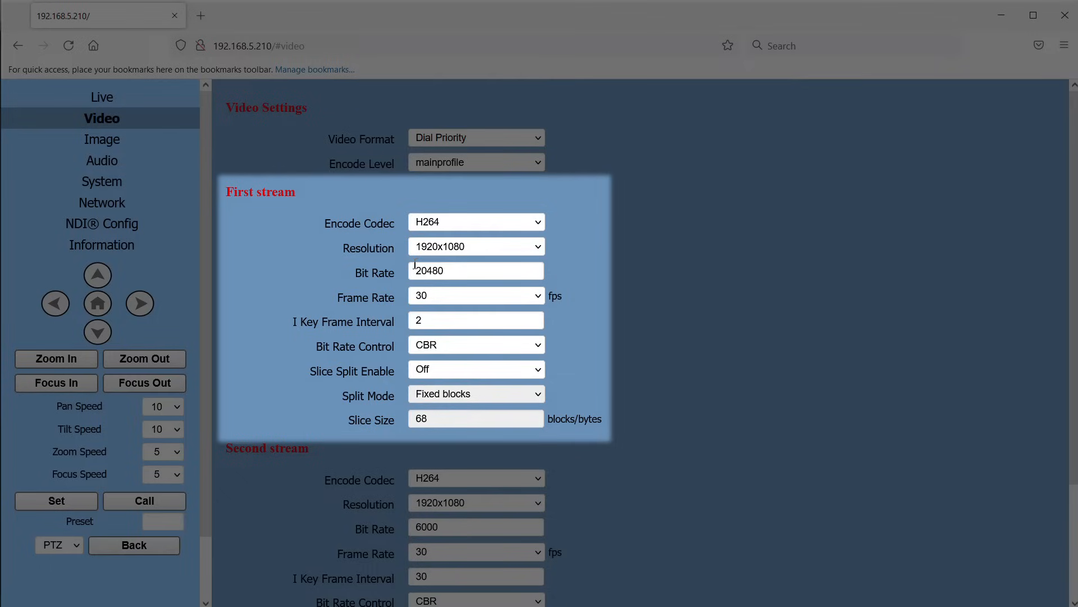
pyautogui.click(538, 251)
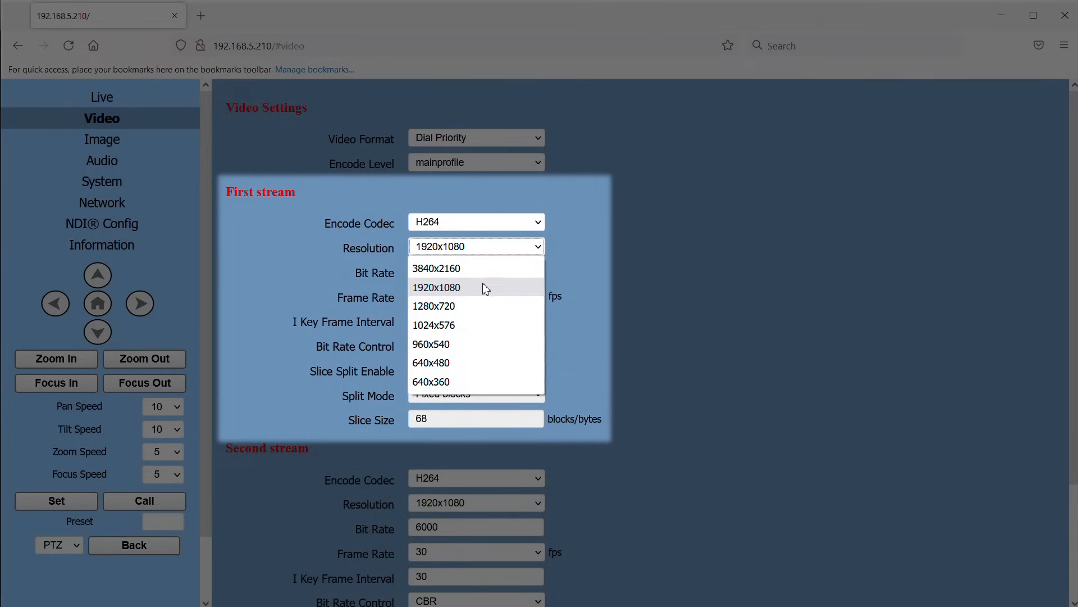
pyautogui.click(430, 291)
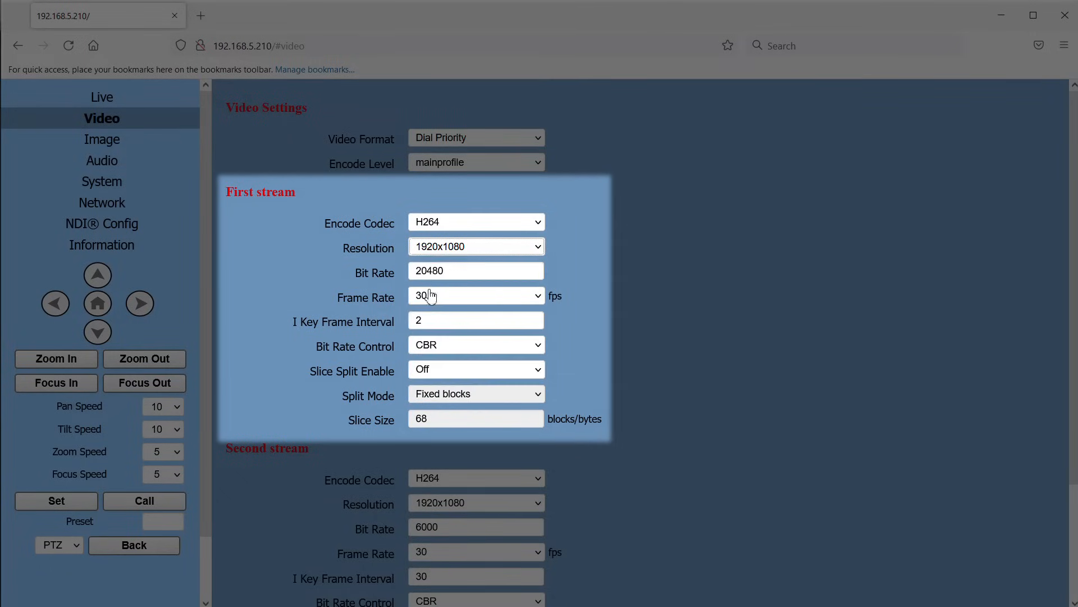
pyautogui.click(541, 296)
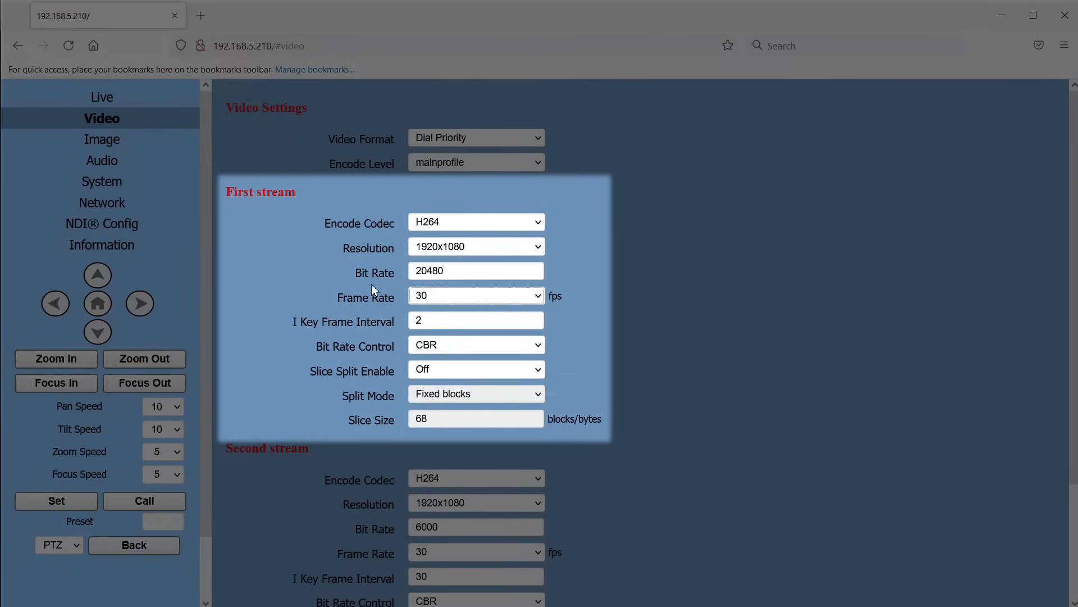
# Check the first stream's bit rate, submit the video settings and accept the reboot notice.
pyautogui.click(465, 273)
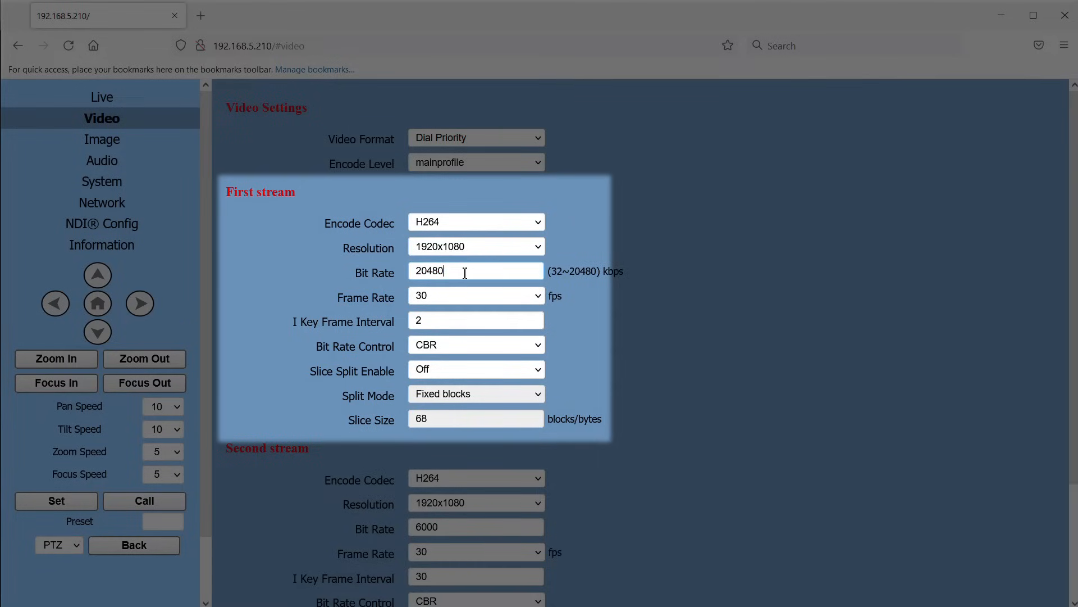
pyautogui.moveTo(465, 272); pyautogui.dragTo(408, 268)
pyautogui.click(458, 271)
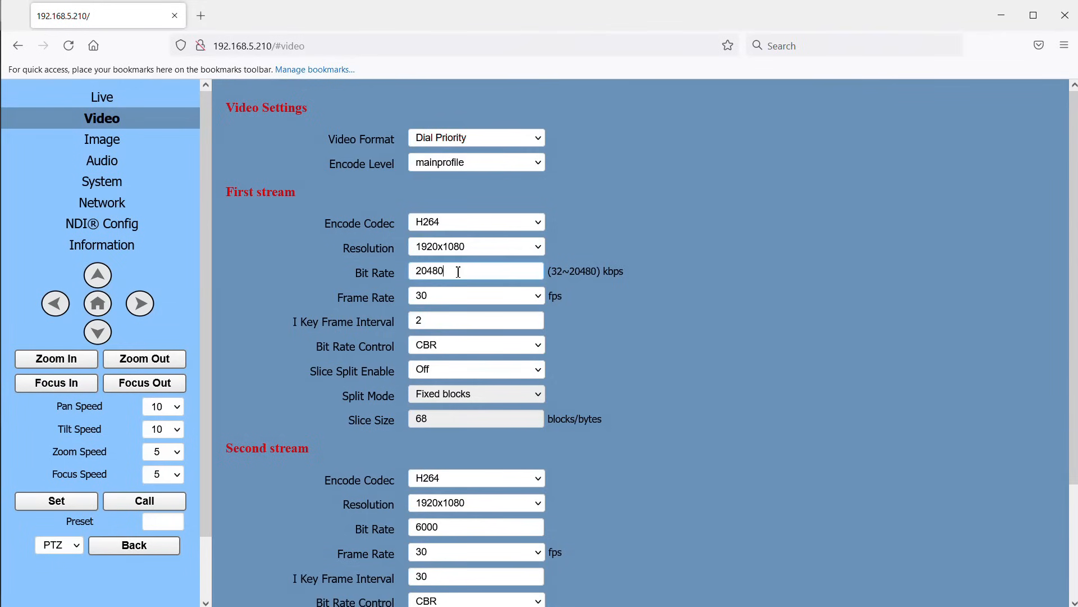
pyautogui.scroll(-3, 458, 272)
pyautogui.click(425, 572)
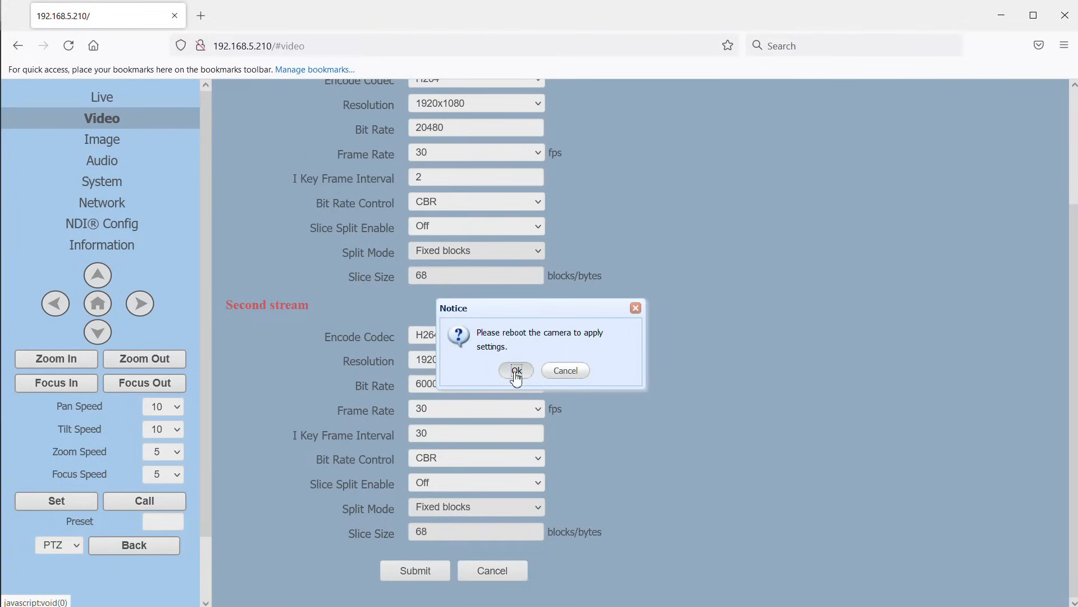
pyautogui.click(516, 372)
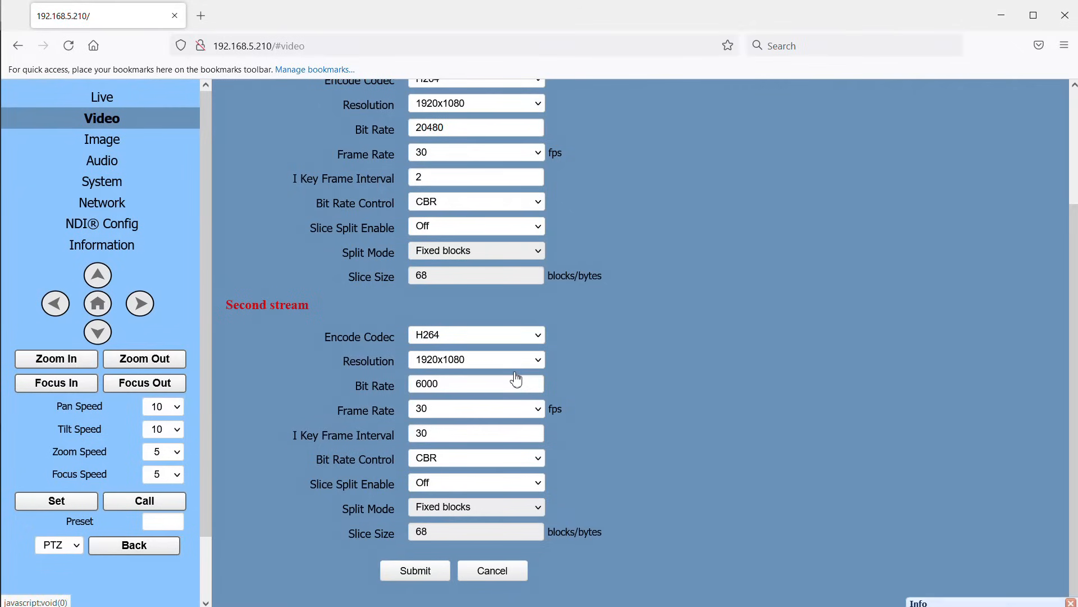
# Reboot the camera from its system settings and confirm the restart.
pyautogui.click(108, 190)
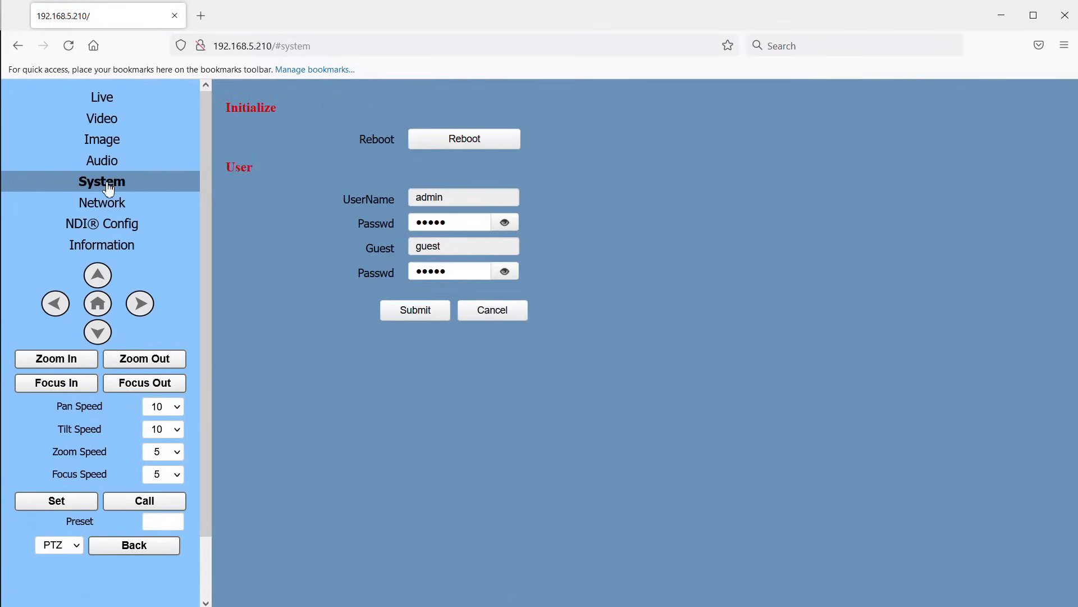
pyautogui.click(463, 147)
pyautogui.click(514, 371)
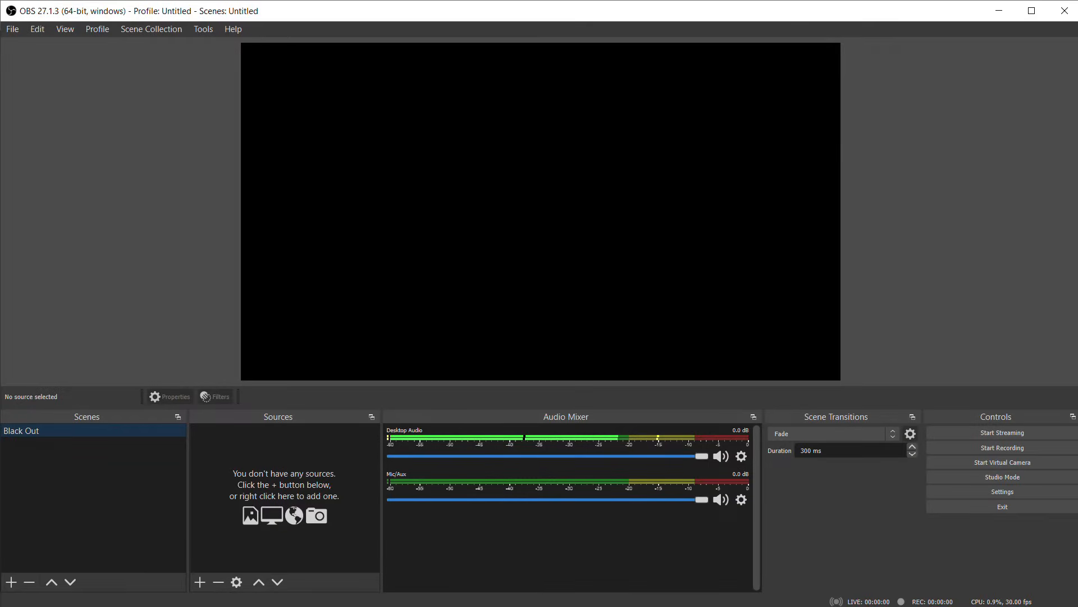
# Add a new scene named Camera 1.
pyautogui.click(12, 583)
pyautogui.write('Camera 1')
pyautogui.press('Return')
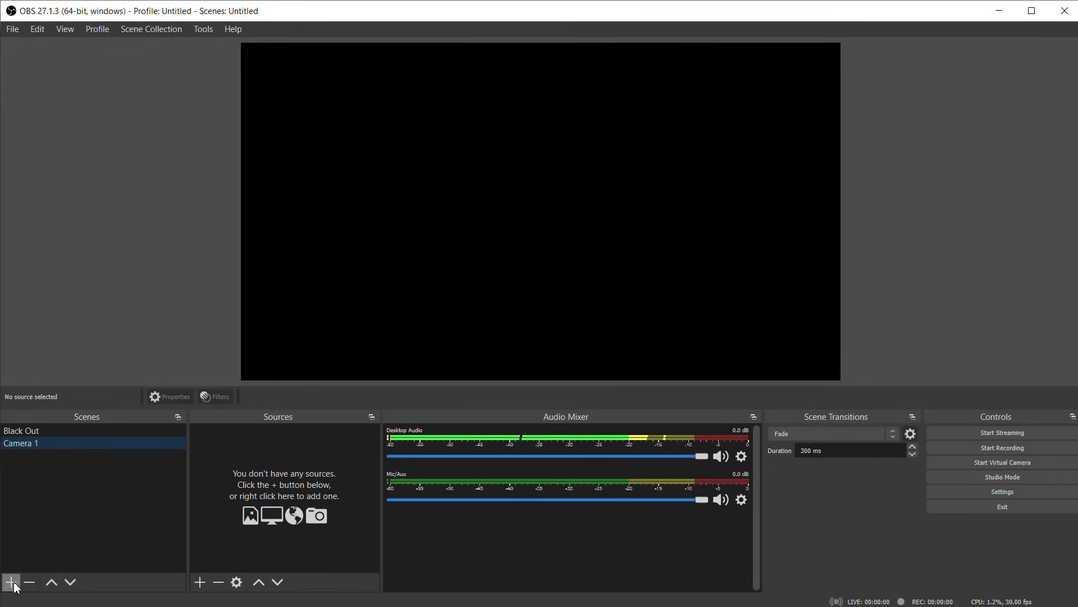
# Add a new NDI source named HONEYPTZ1 to the Camera 1 scene.
pyautogui.click(200, 583)
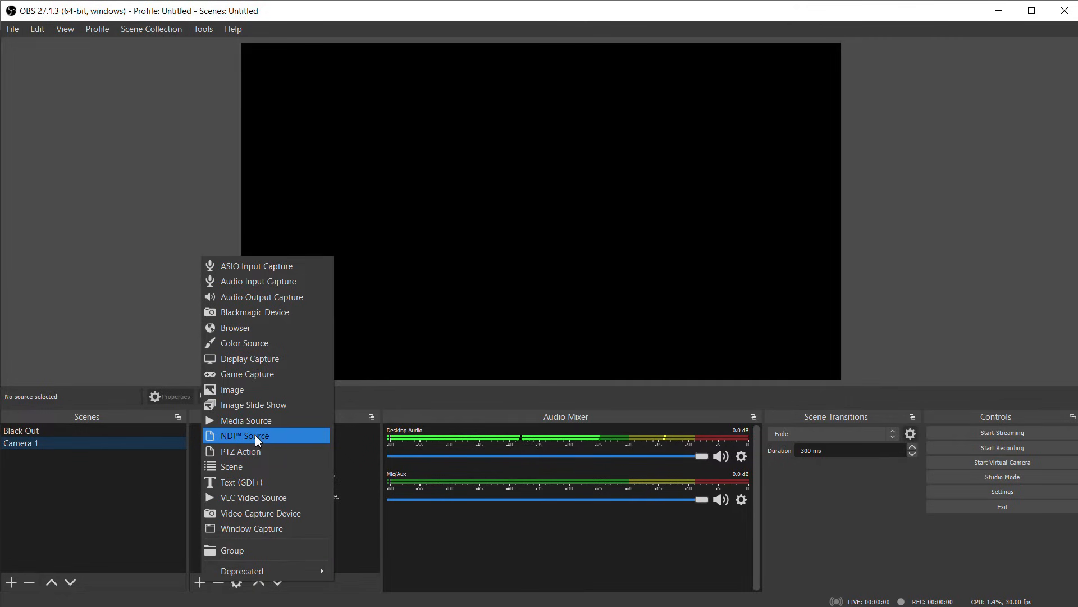
pyautogui.click(254, 434)
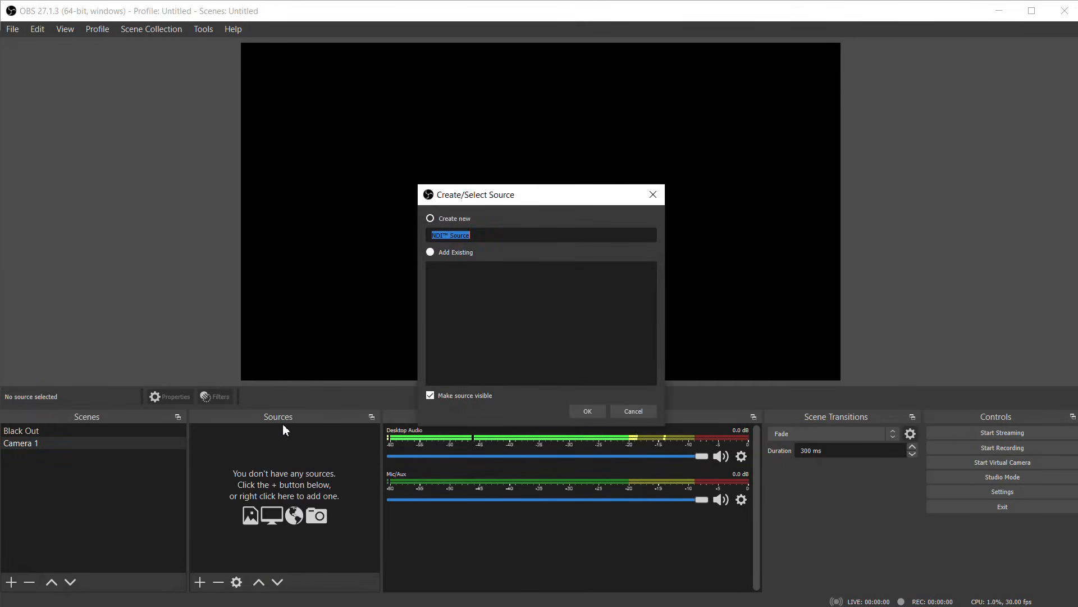
pyautogui.write('NE')
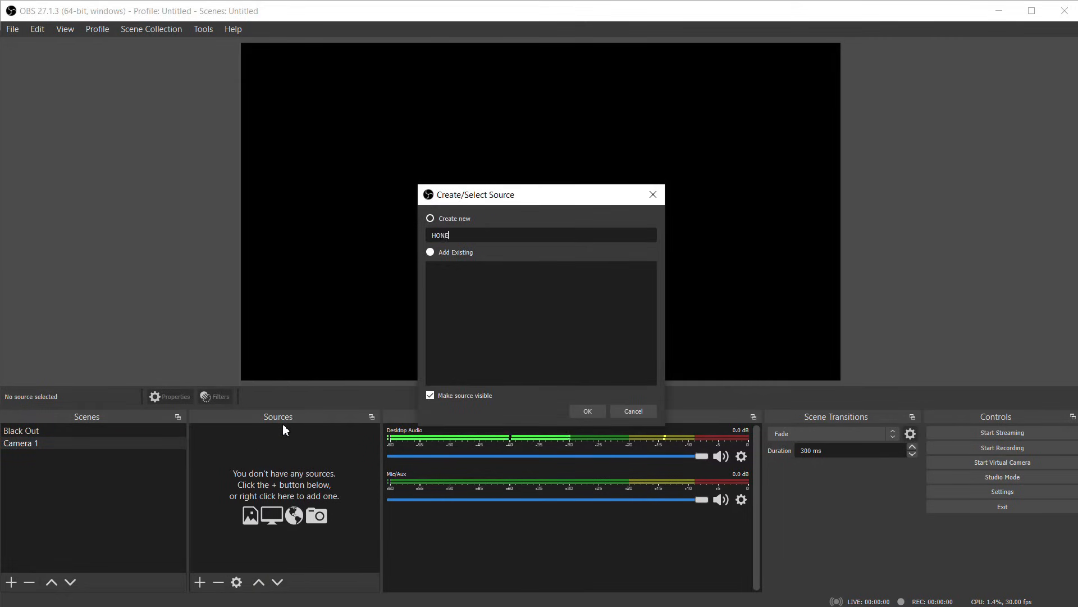
pyautogui.write('YPTZ1')
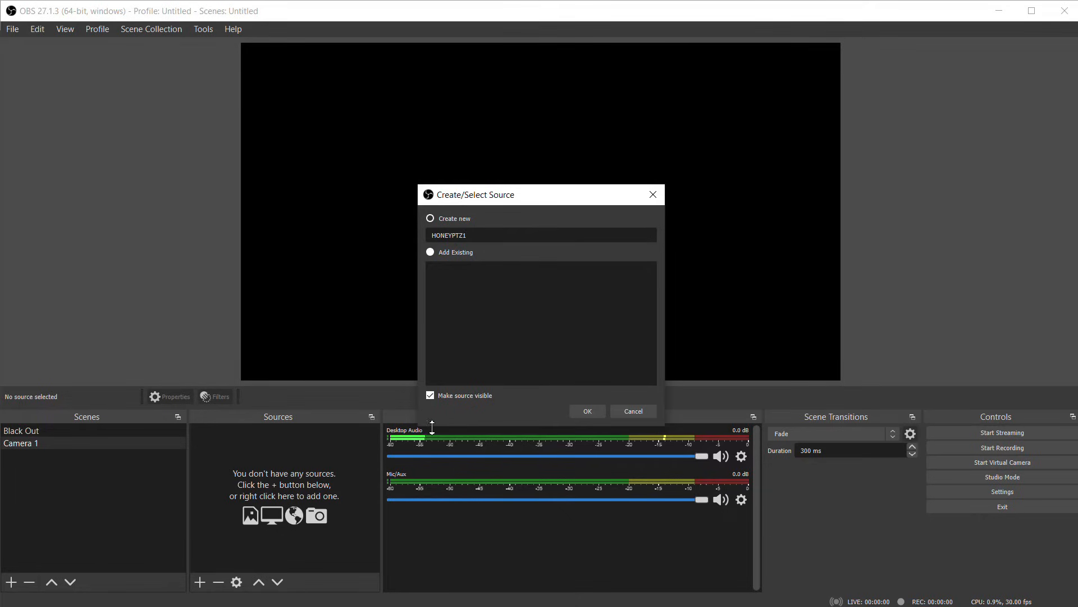
pyautogui.click(576, 413)
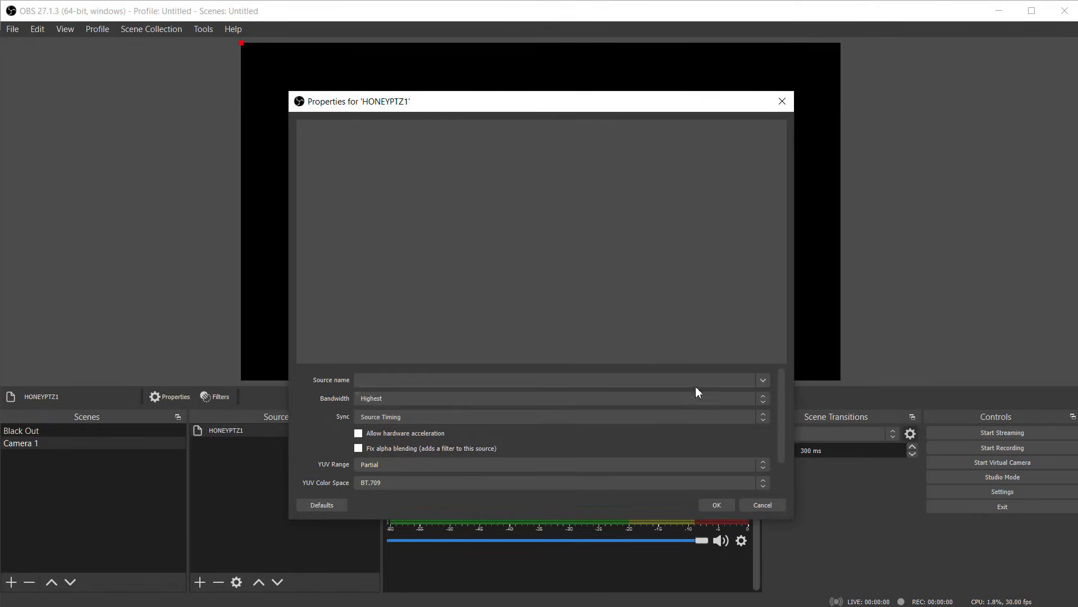
# Assign the LEFTPTZ1 feed to HONEYPTZ1, with sync set to Network and latency mode to Low (experimental), and accept the properties.
pyautogui.click(764, 380)
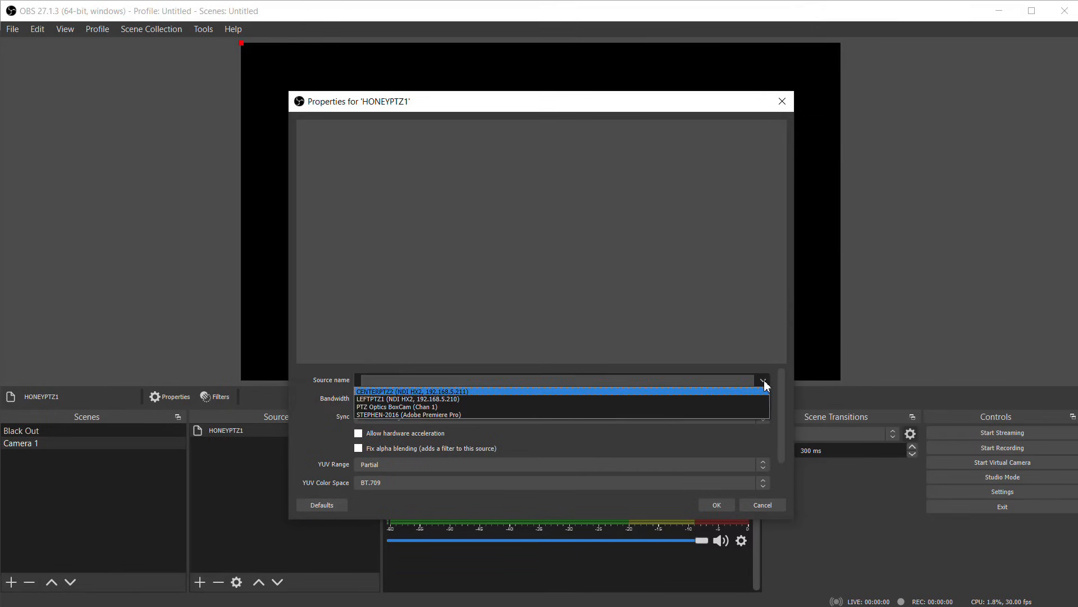
pyautogui.click(376, 399)
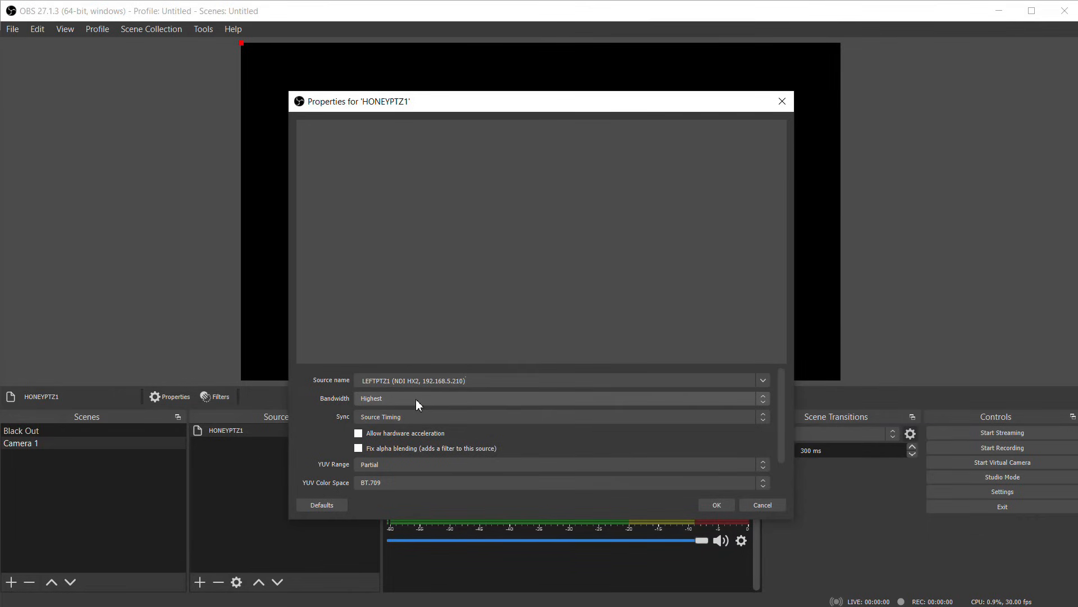
pyautogui.click(416, 416)
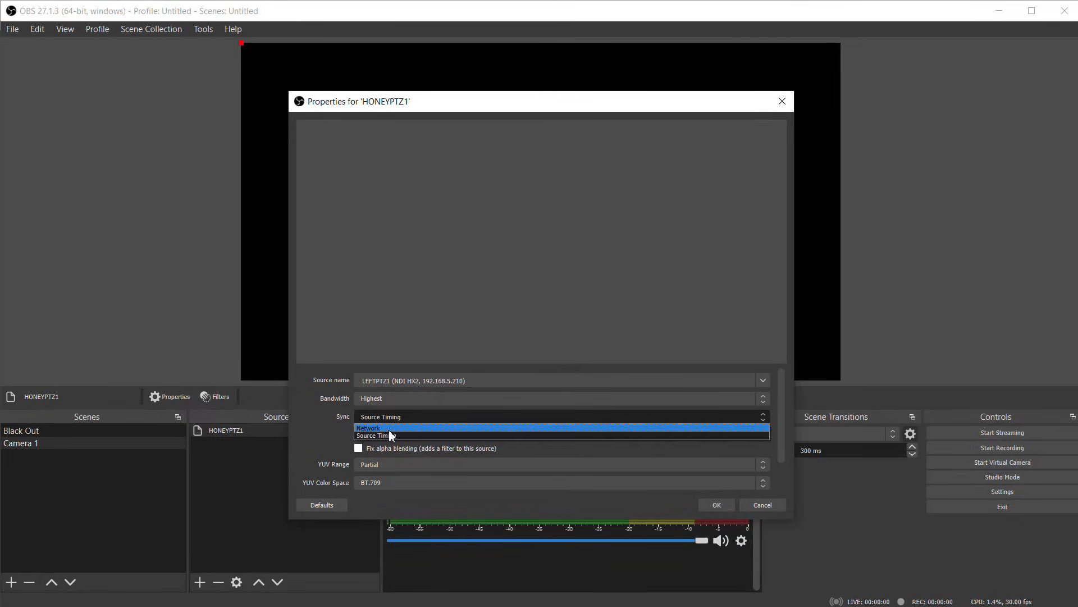
pyautogui.click(392, 429)
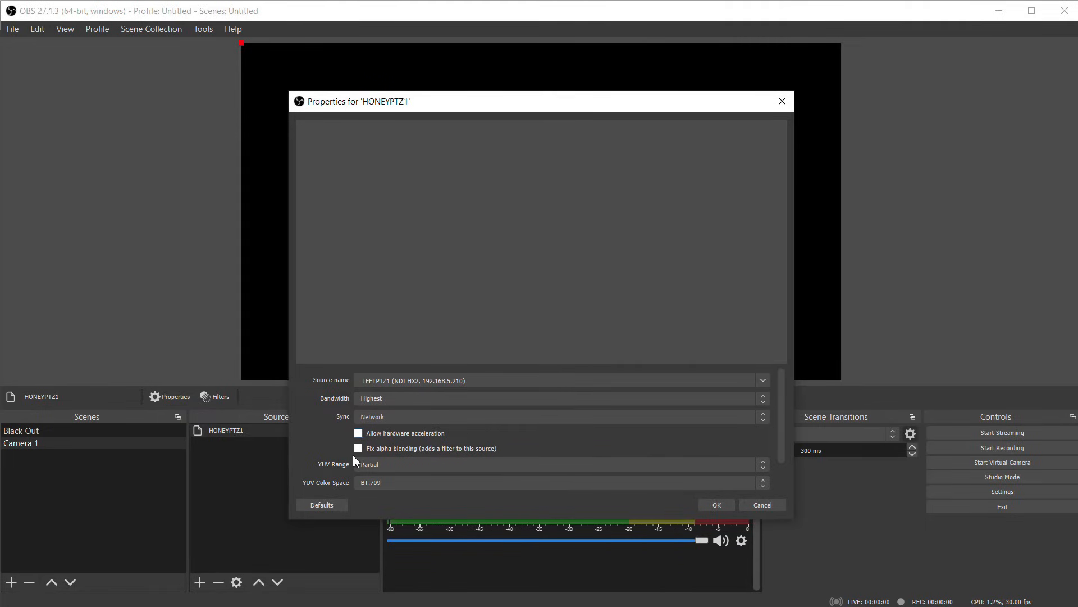
pyautogui.scroll(-1, 320, 478)
pyautogui.click(376, 461)
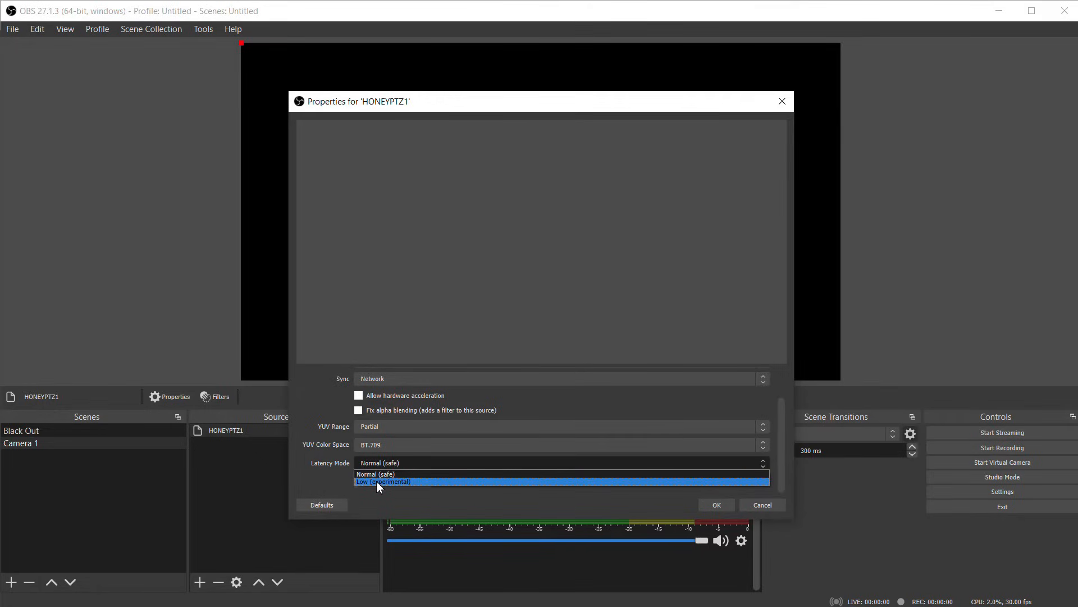
pyautogui.click(376, 482)
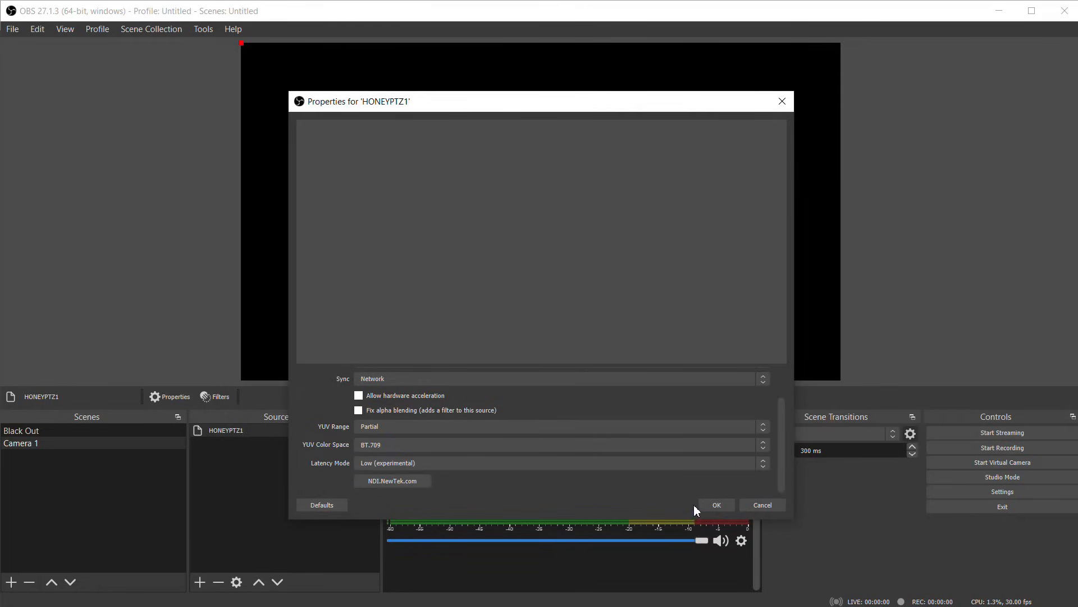
pyautogui.click(716, 507)
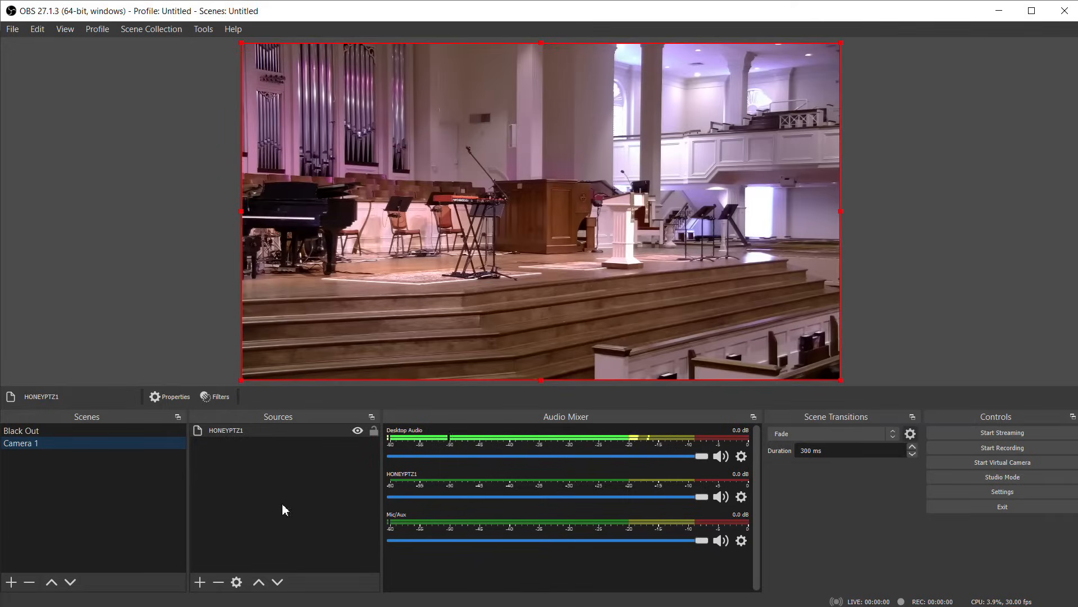
# Add a second camera scene named Camera 2.
pyautogui.click(11, 582)
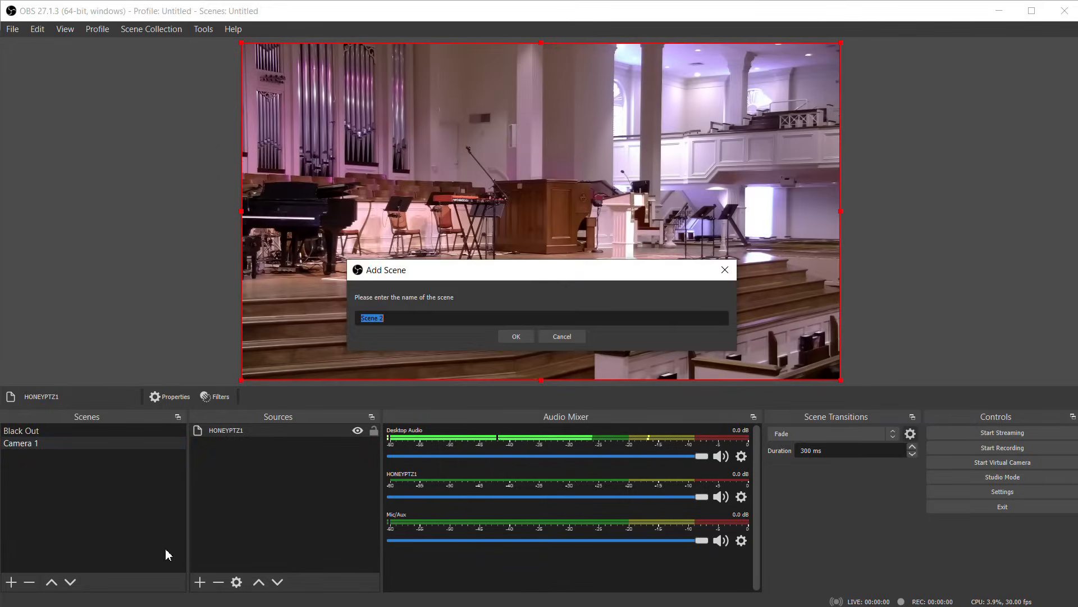
pyautogui.write('Camera 2')
pyautogui.press('Return')
# Add a new NDI source named HONEYPTZ2 to the Camera 2 scene.
pyautogui.click(200, 582)
pyautogui.click(241, 513)
pyautogui.write('HONEYPT')
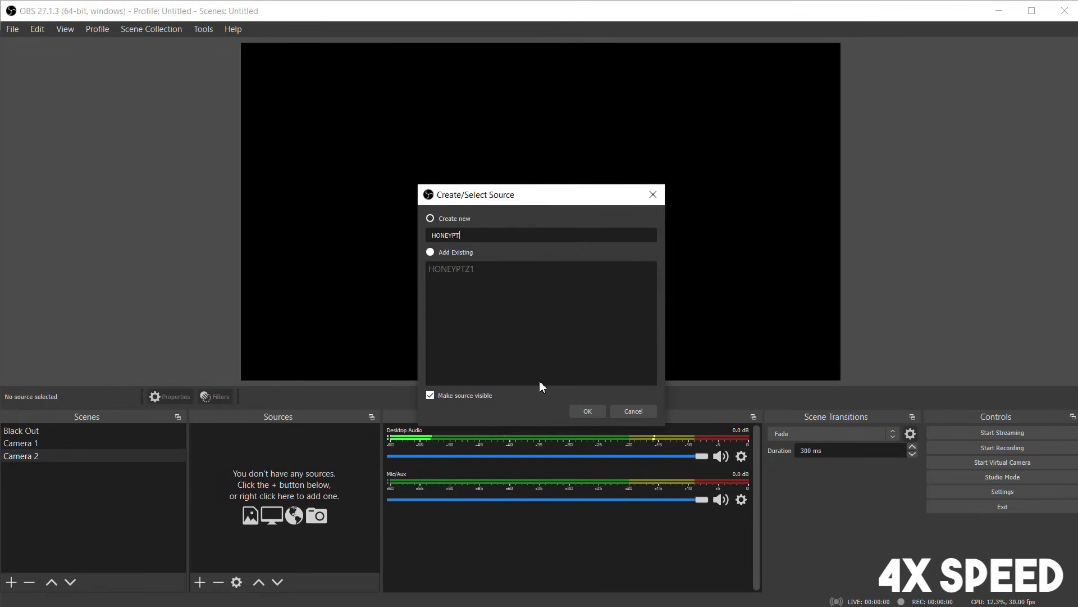
pyautogui.write('Z2')
pyautogui.press('Return')
# Assign the CENTERPTZ2 feed to HONEYPTZ2 with Network sync and Low (experimental) latency, and check both camera scenes.
pyautogui.click(730, 382)
pyautogui.click(642, 391)
pyautogui.click(465, 398)
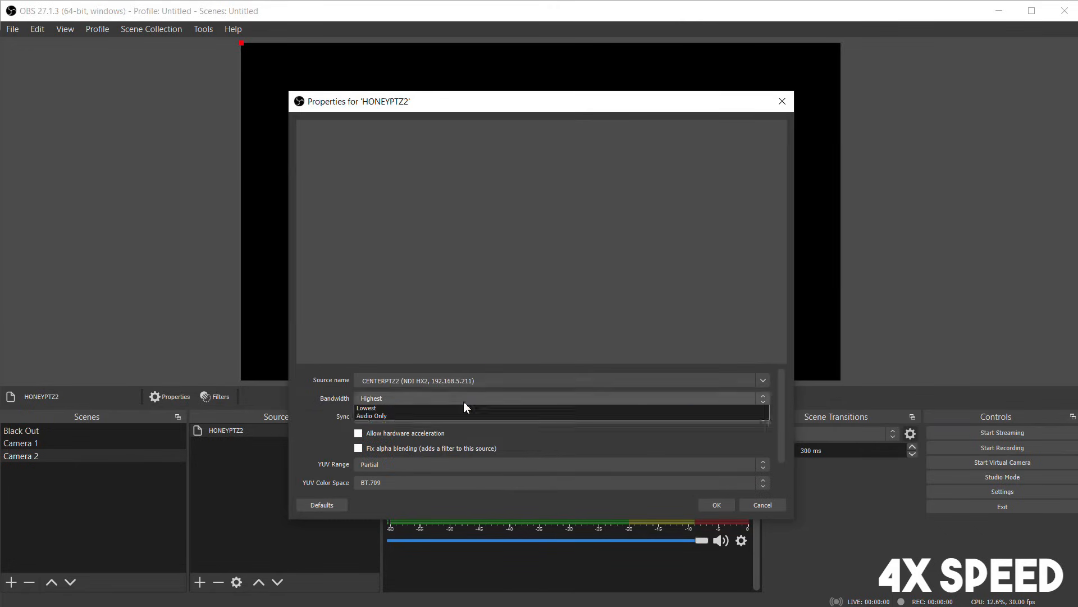
pyautogui.click(399, 409)
pyautogui.scroll(-2, 392, 443)
pyautogui.click(386, 463)
pyautogui.click(383, 482)
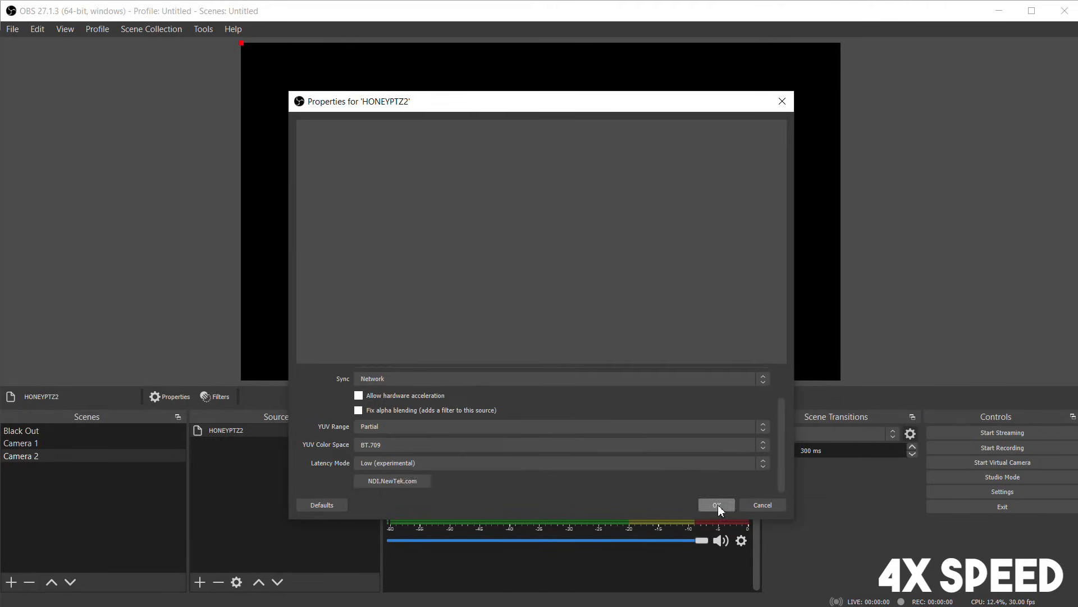
pyautogui.click(718, 504)
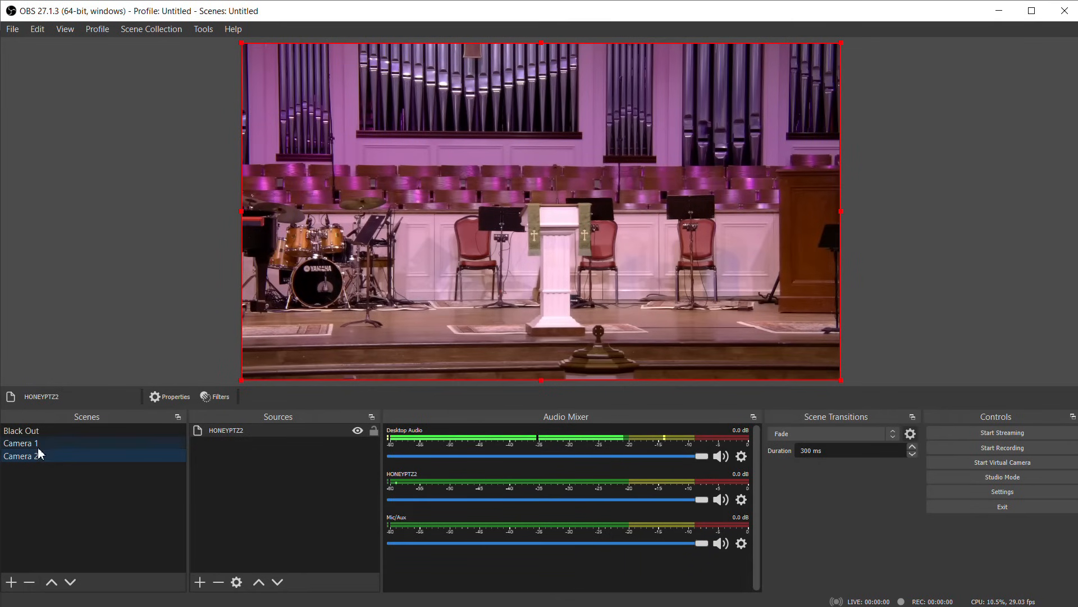
pyautogui.click(37, 445)
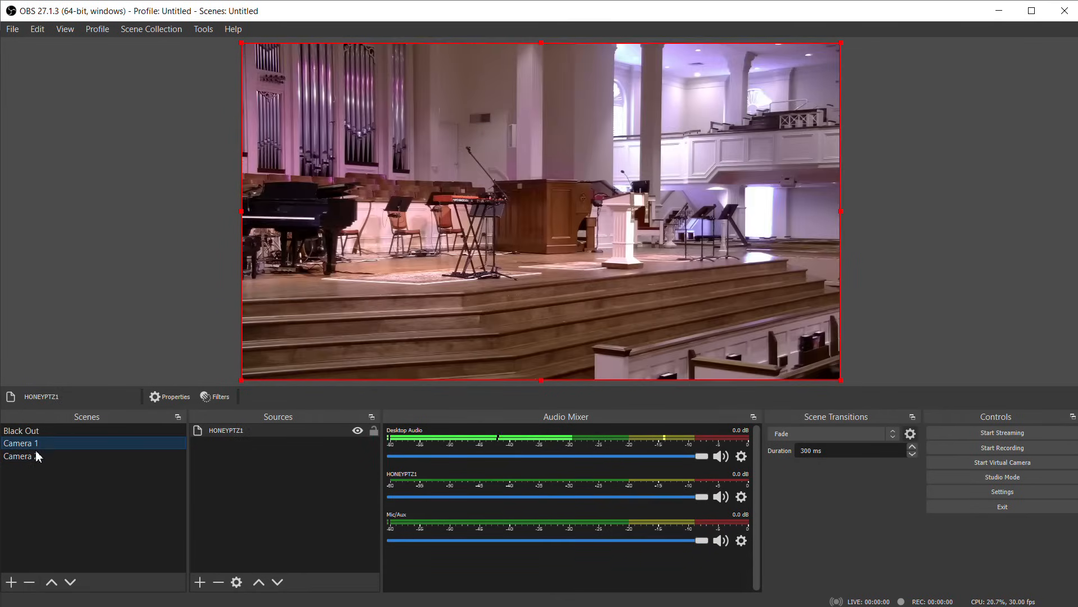
pyautogui.click(38, 456)
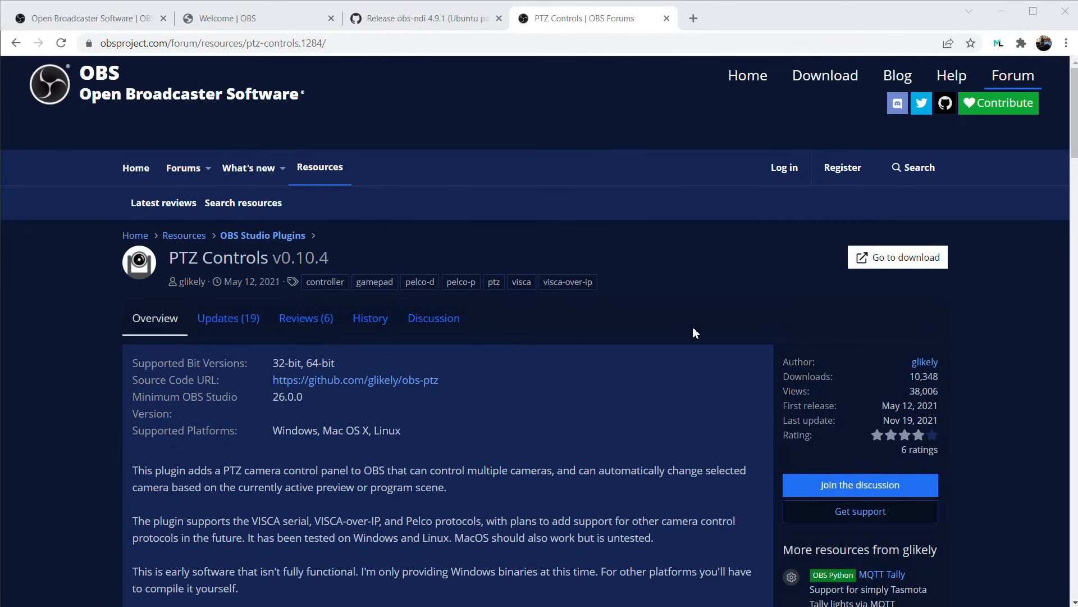
# From the PTZ Controls plugin page in the browser, go to its v0.10.4 release and download ptz-controls-v0.10.4-Windows-Installer.exe.
pyautogui.click(886, 263)
pyautogui.scroll(-3, 485, 362)
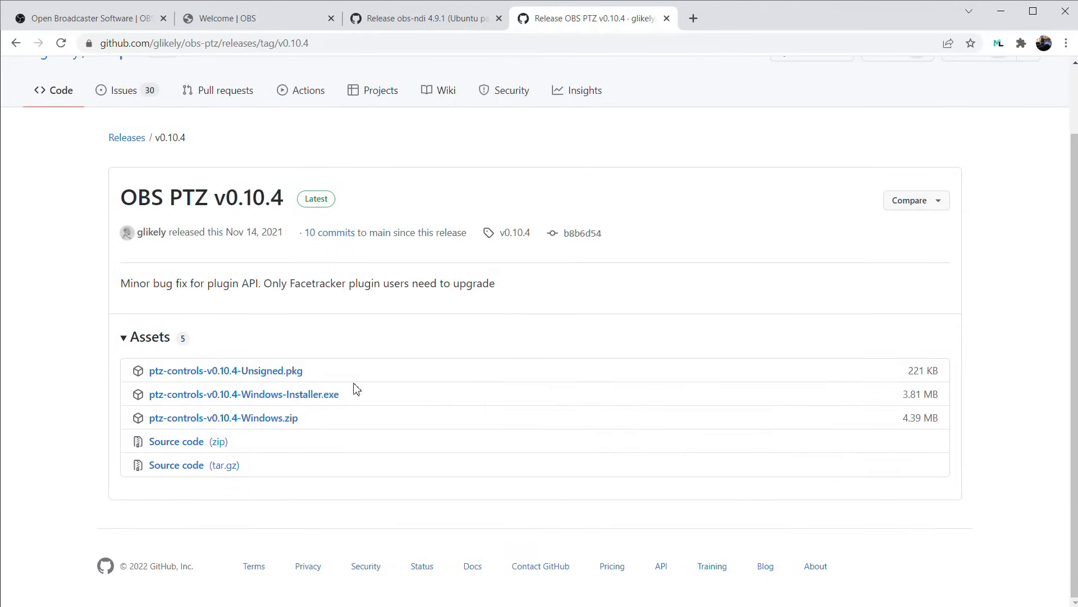
pyautogui.click(258, 396)
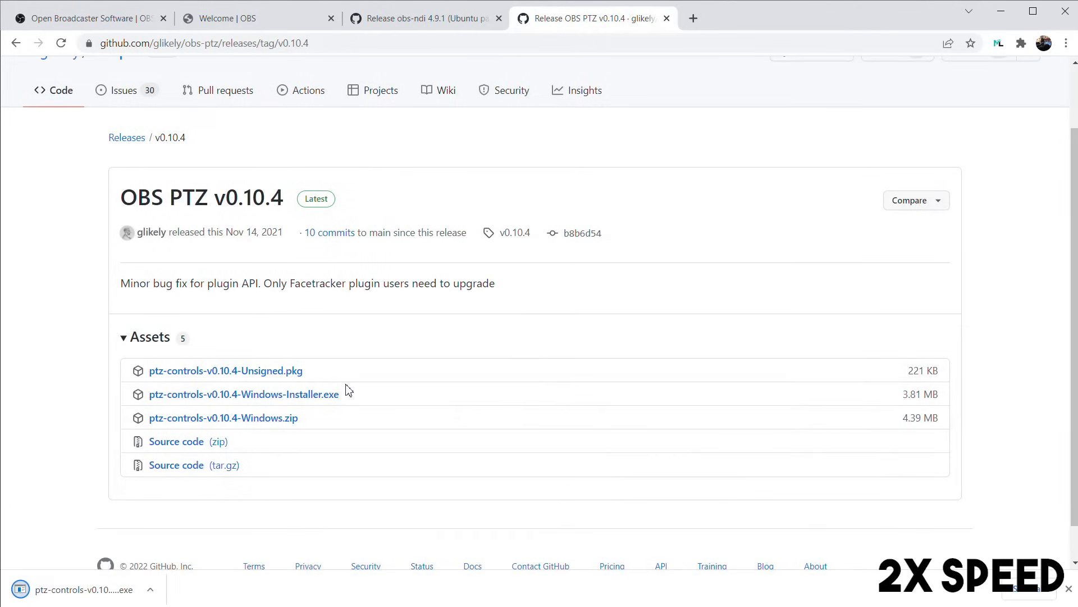
# Run the downloaded ptz-controls installer and complete its setup wizard.
pyautogui.click(21, 588)
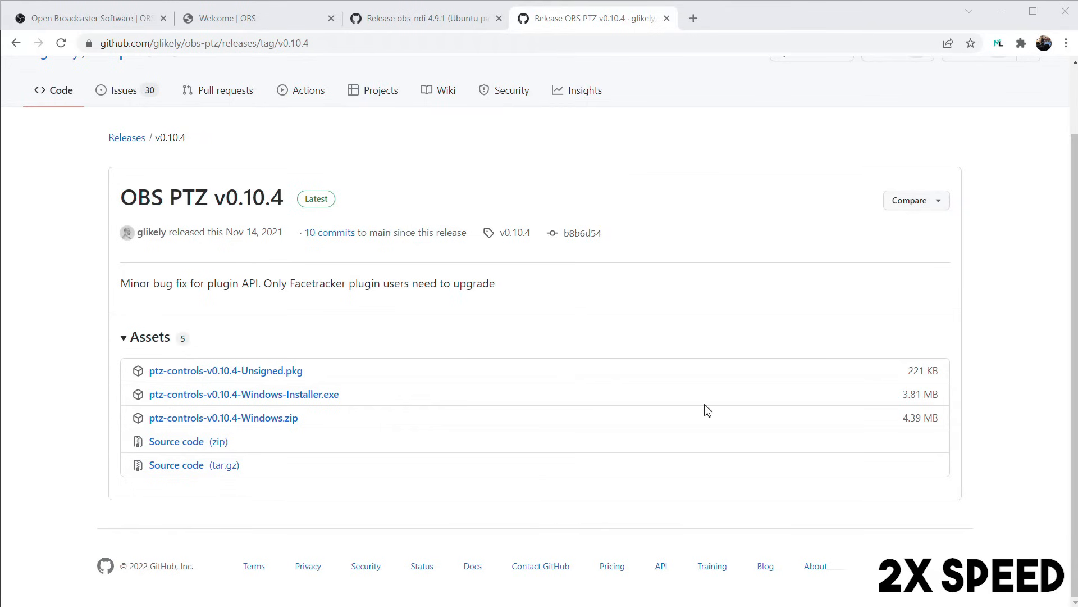
pyautogui.click(793, 508)
pyautogui.click(786, 508)
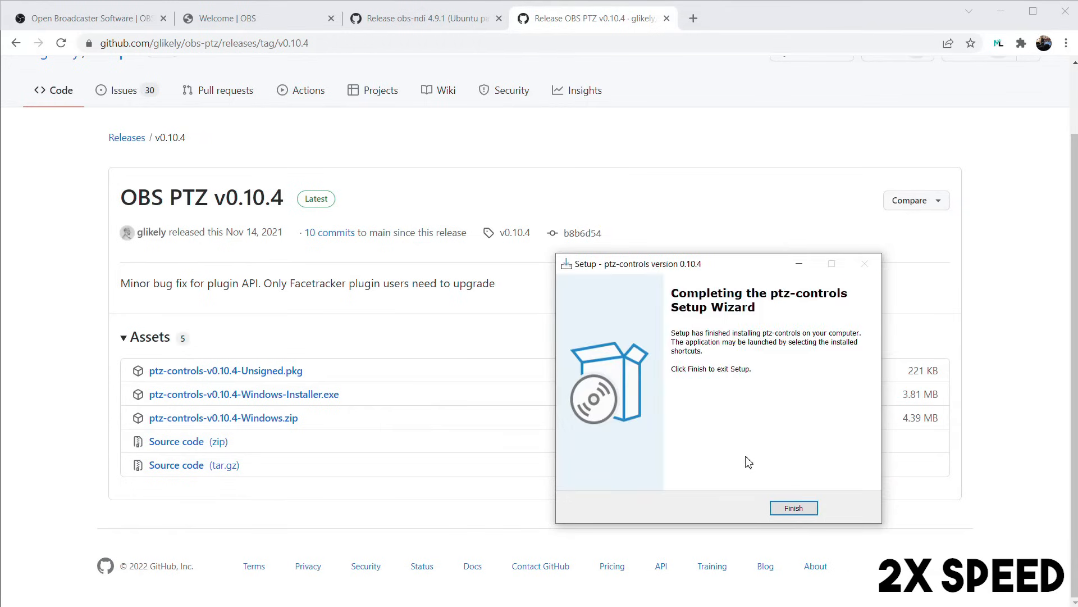
pyautogui.click(794, 507)
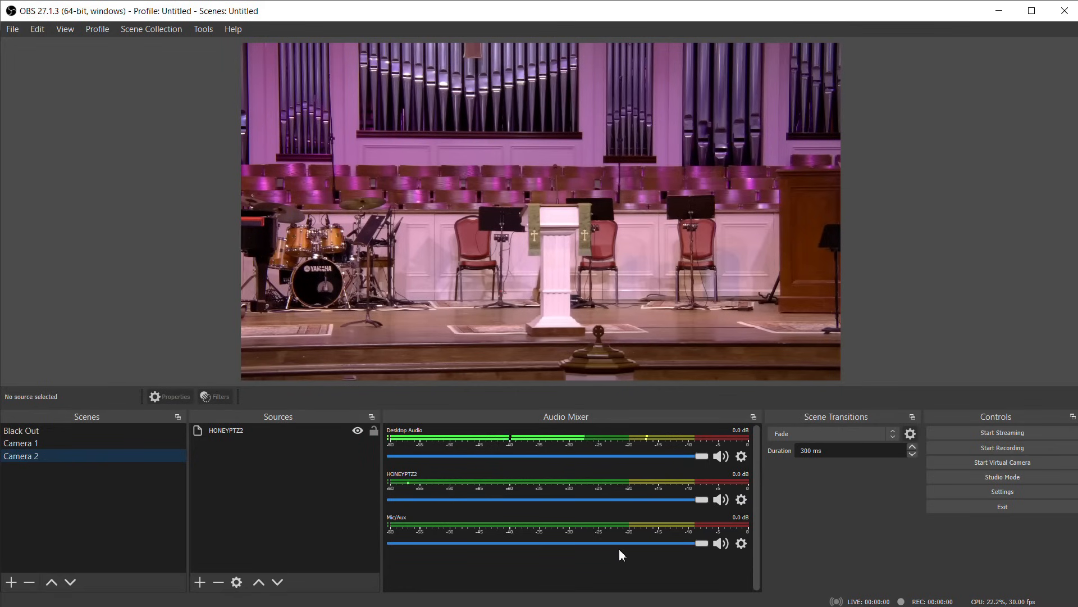
# In OBS, show the PTZ Controls dock and attach it to the main window beside the preview.
pyautogui.click(65, 30)
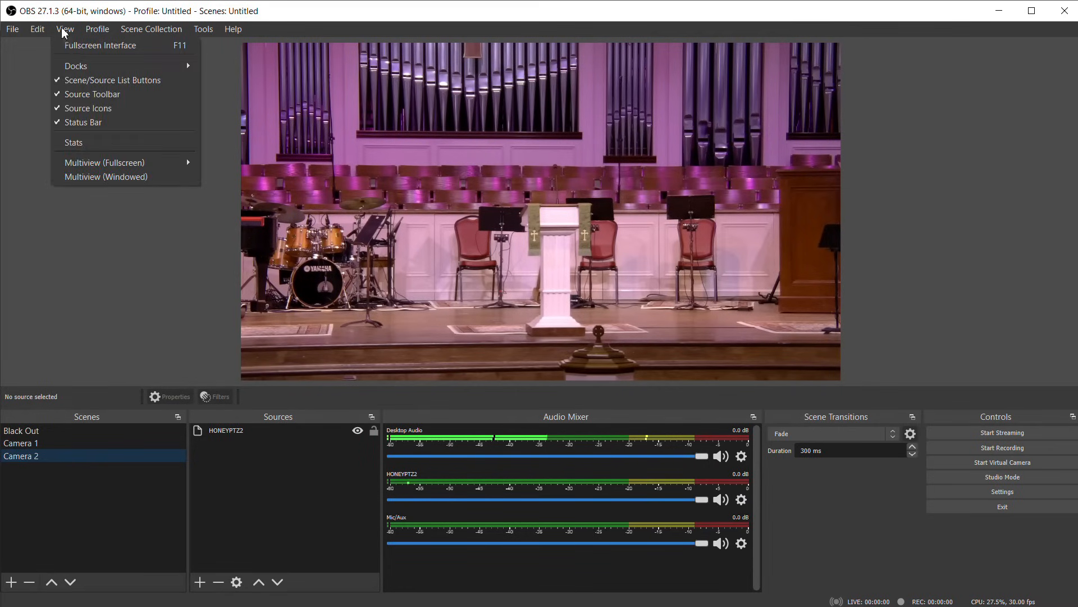
pyautogui.moveTo(72, 65)
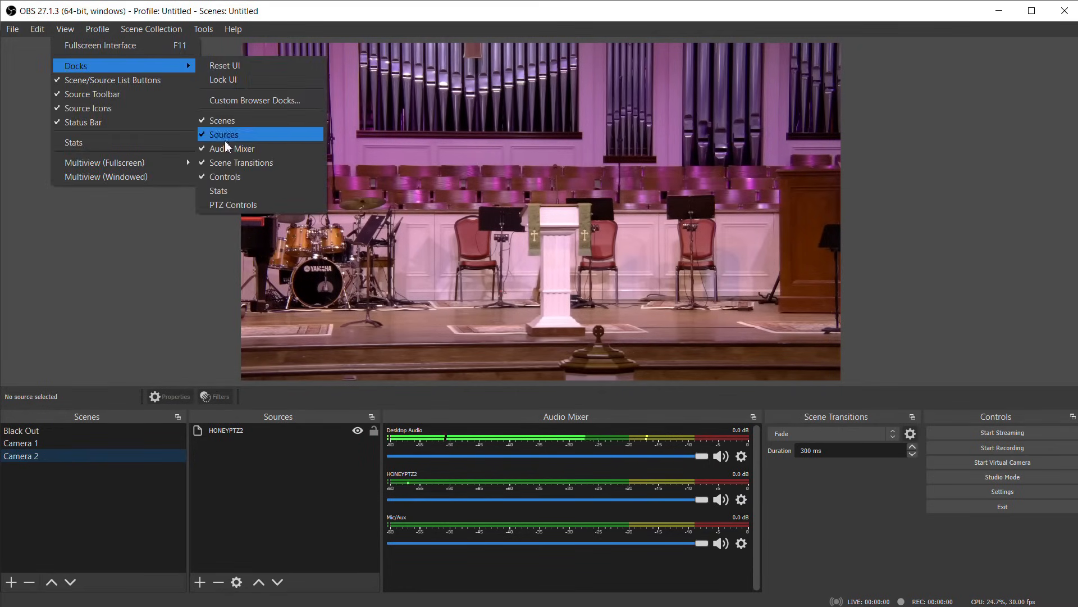
pyautogui.click(238, 205)
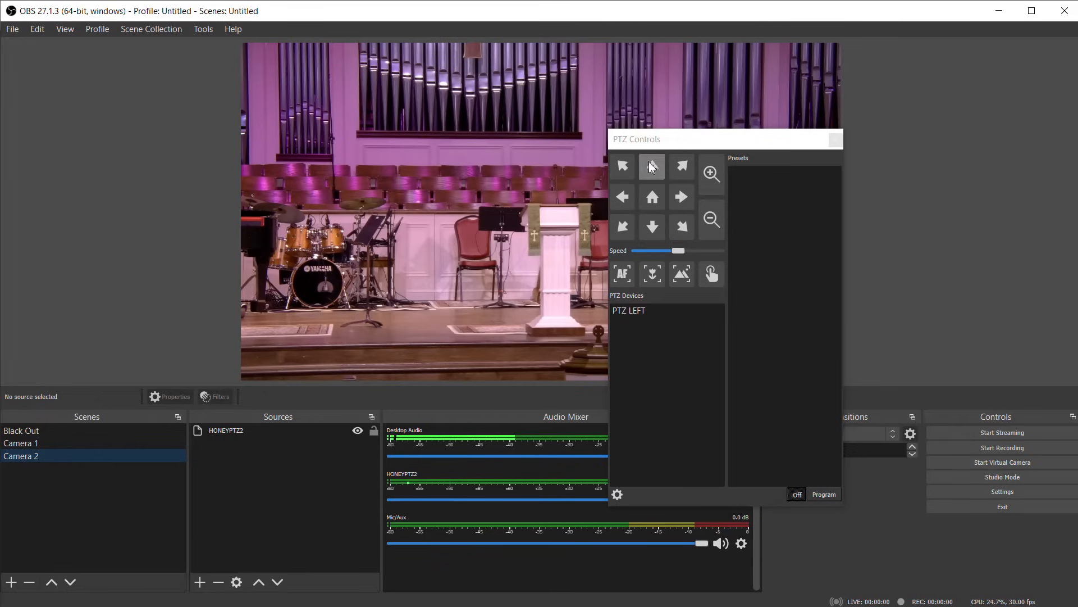
pyautogui.moveTo(651, 141); pyautogui.dragTo(1026, 112)
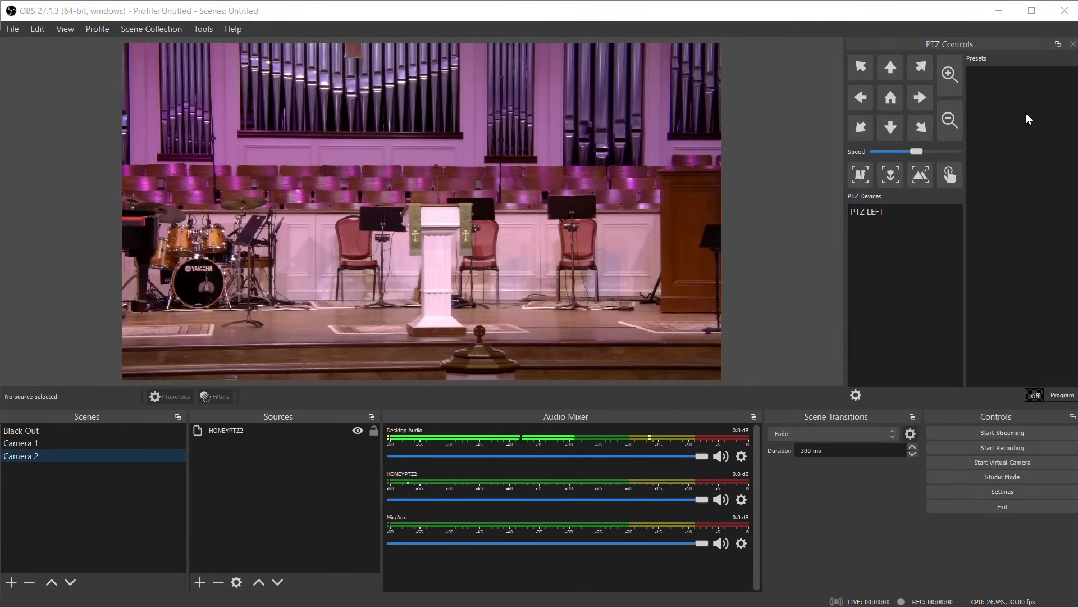
# In the PTZ device settings, add a VISCA over TCP device named PTZ CENTER with IP host 192.168.5.211, apply it and close the settings.
pyautogui.click(856, 395)
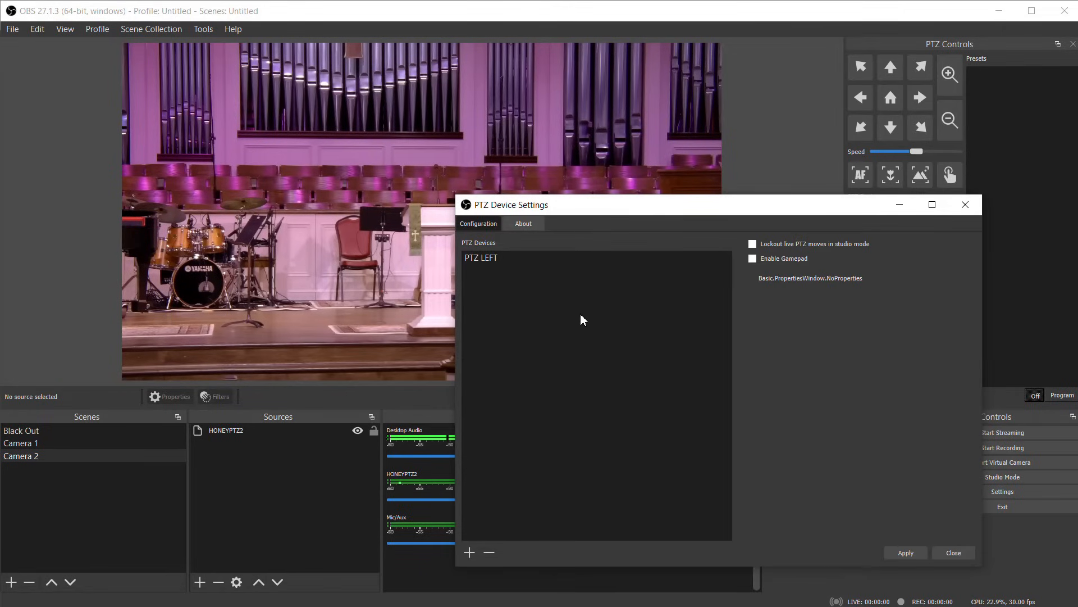
pyautogui.click(469, 552)
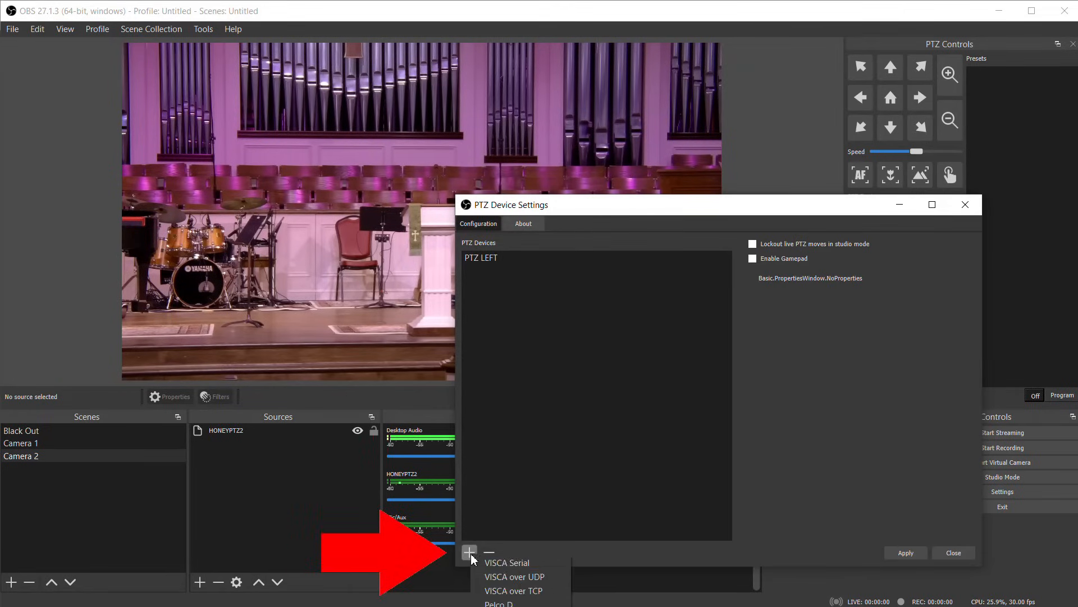
pyautogui.click(535, 591)
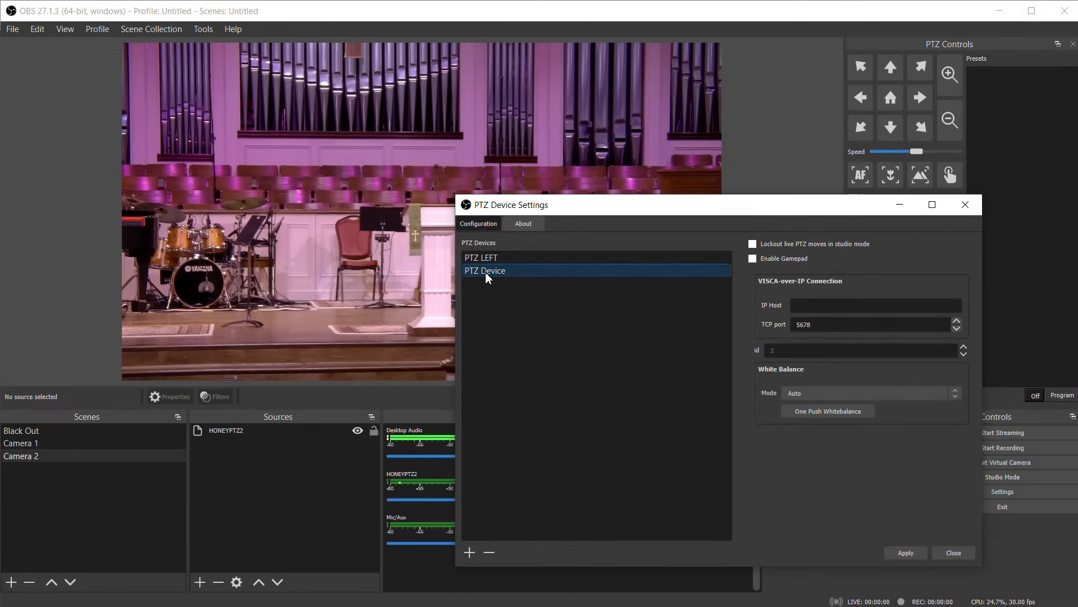
pyautogui.doubleClick(504, 270)
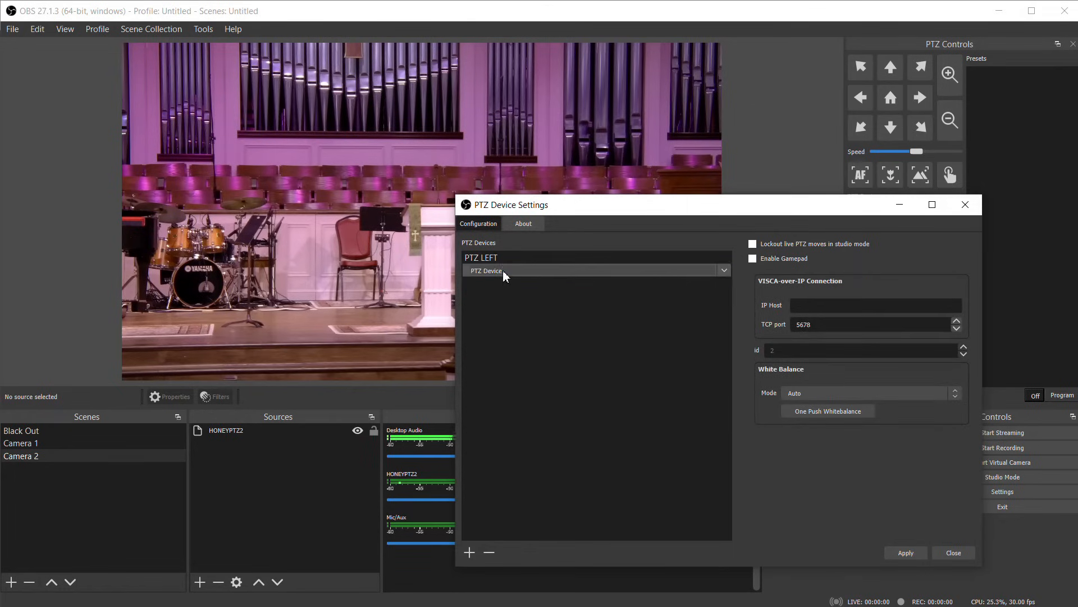
pyautogui.write('PT')
pyautogui.click(507, 296)
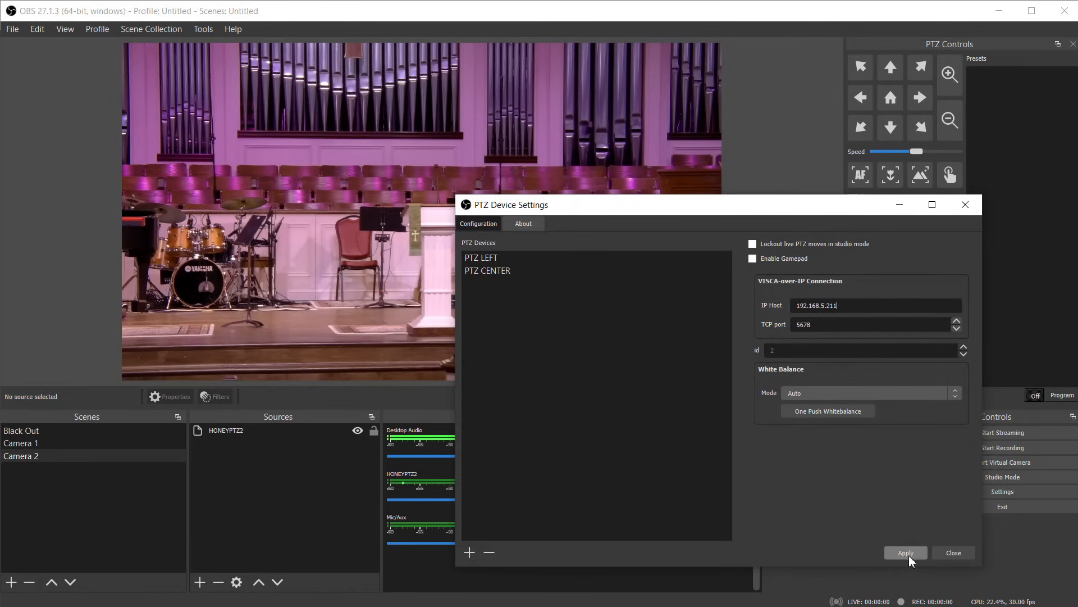
pyautogui.click(954, 553)
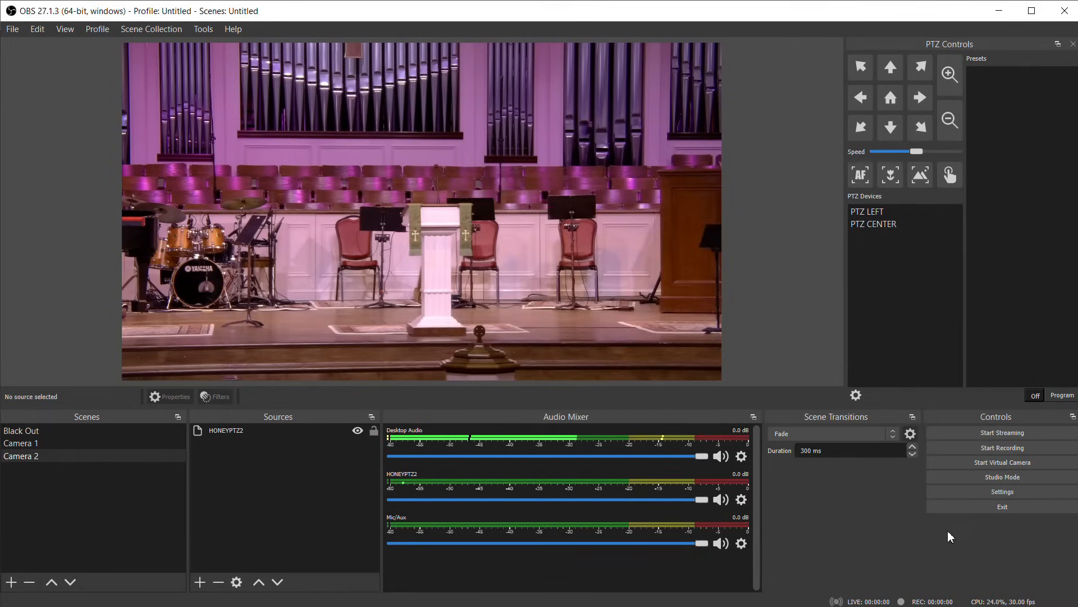
# Aim the PTZ CENTER camera at the piano side of the stage by panning left and zooming out.
pyautogui.click(885, 226)
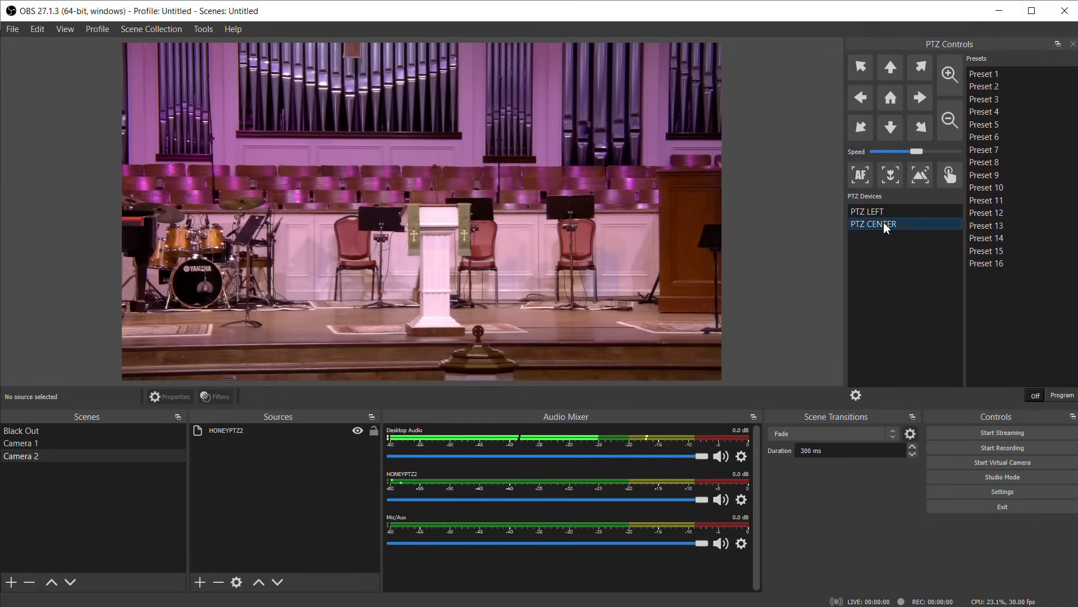
pyautogui.click(863, 100)
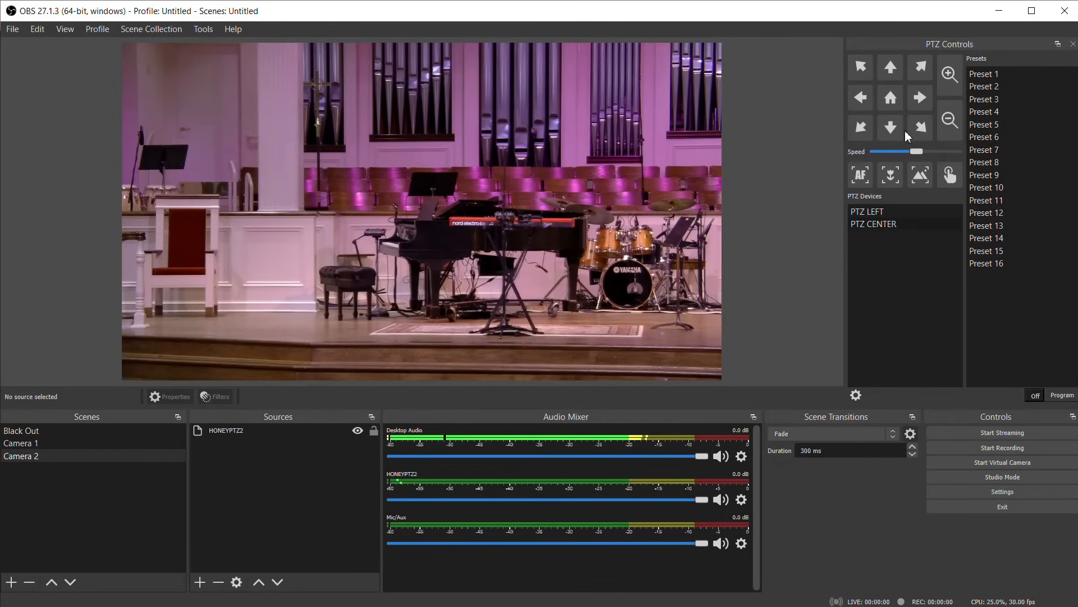
pyautogui.click(950, 121)
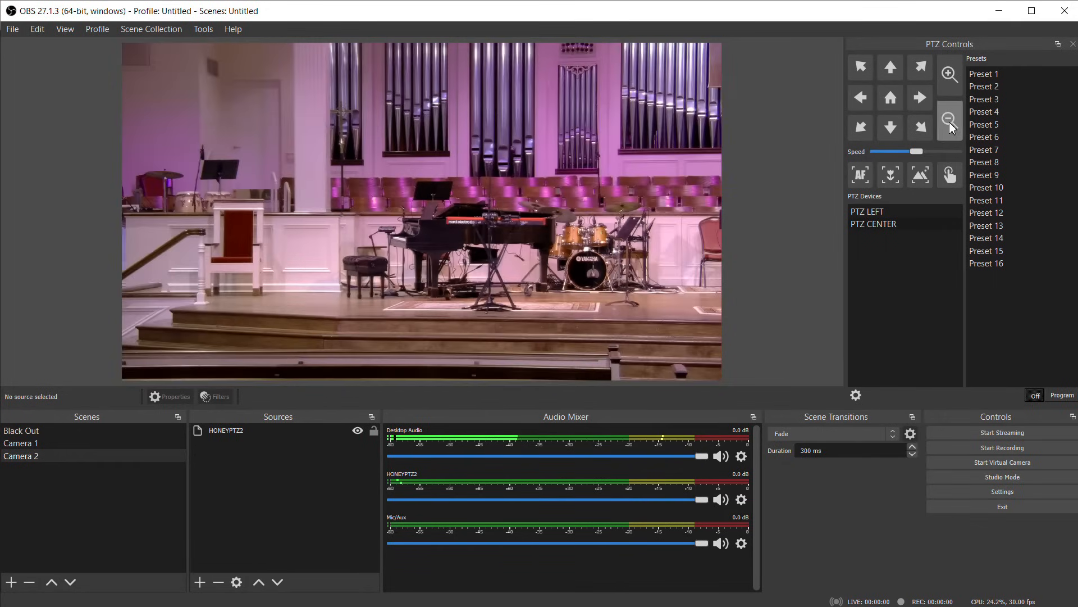
# Save the PTZ CENTER camera's current view as Preset 1, pan the camera right and recall Preset 1.
pyautogui.rightClick(993, 77)
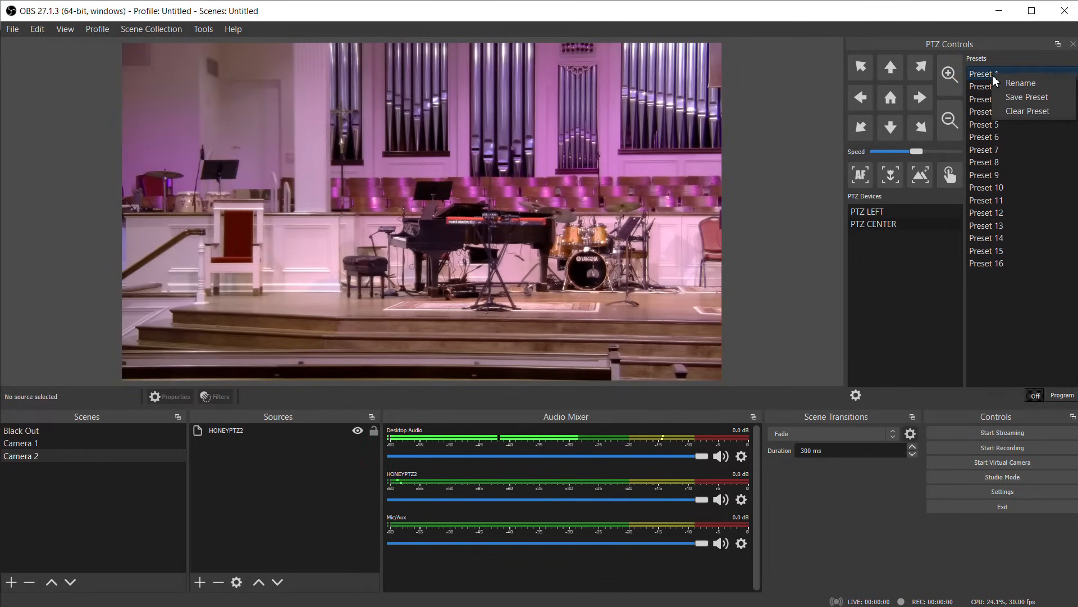
pyautogui.click(1017, 100)
pyautogui.click(918, 99)
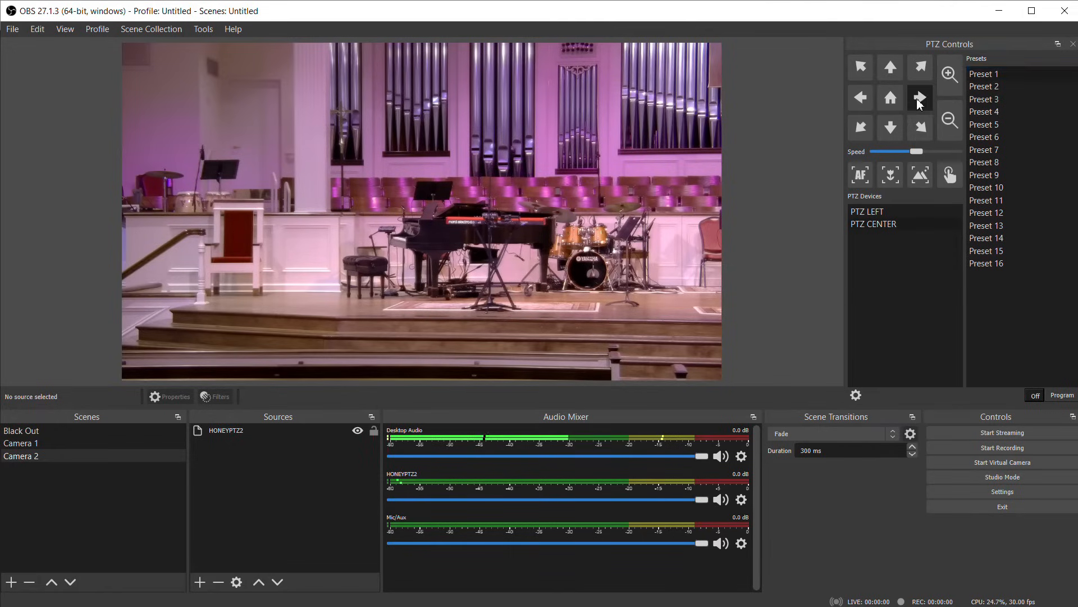
pyautogui.click(987, 77)
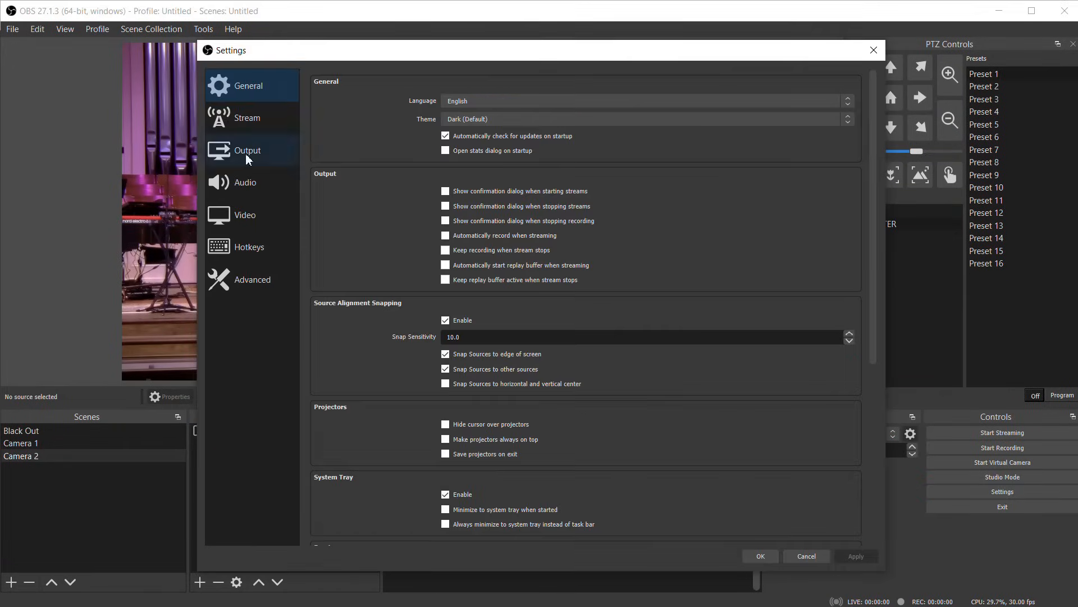
# In the output settings, set Output Mode to Advanced and choose NVIDIA NVENC H.264 (new) as the streaming encoder.
pyautogui.click(239, 156)
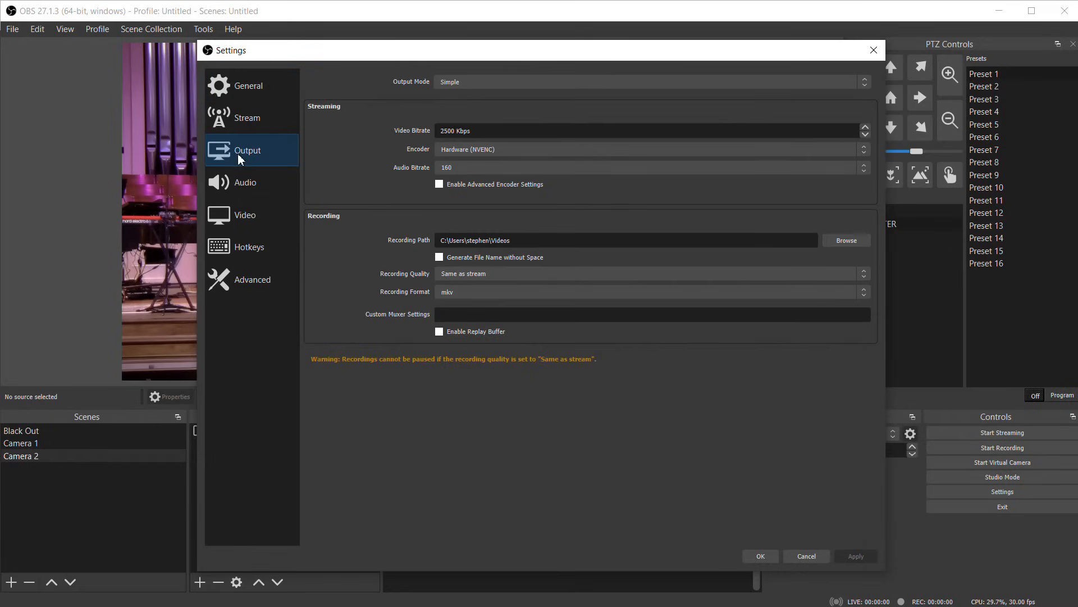
pyautogui.click(484, 84)
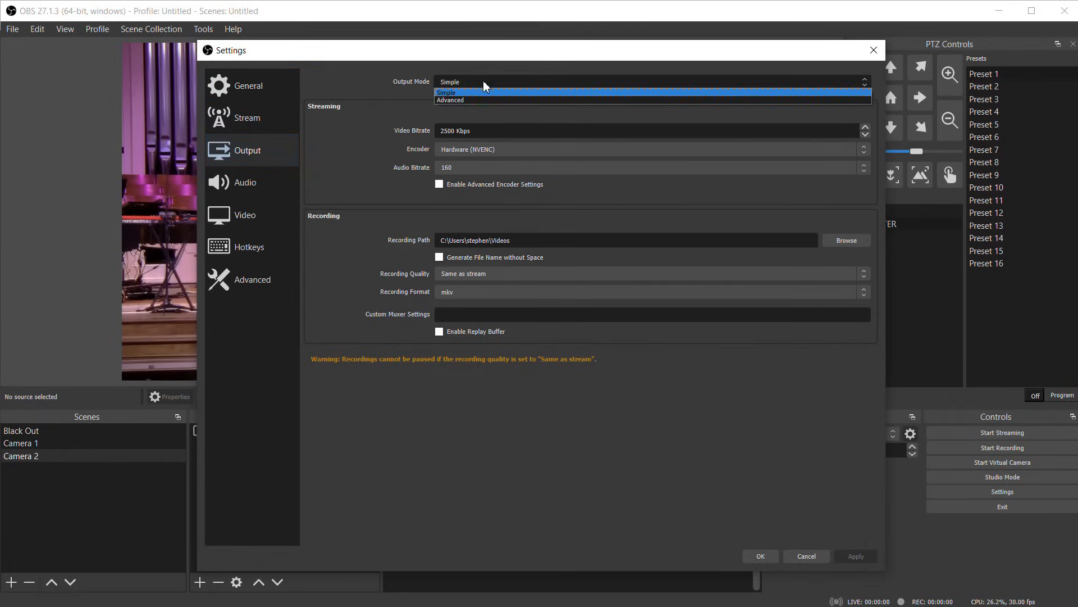
pyautogui.click(463, 100)
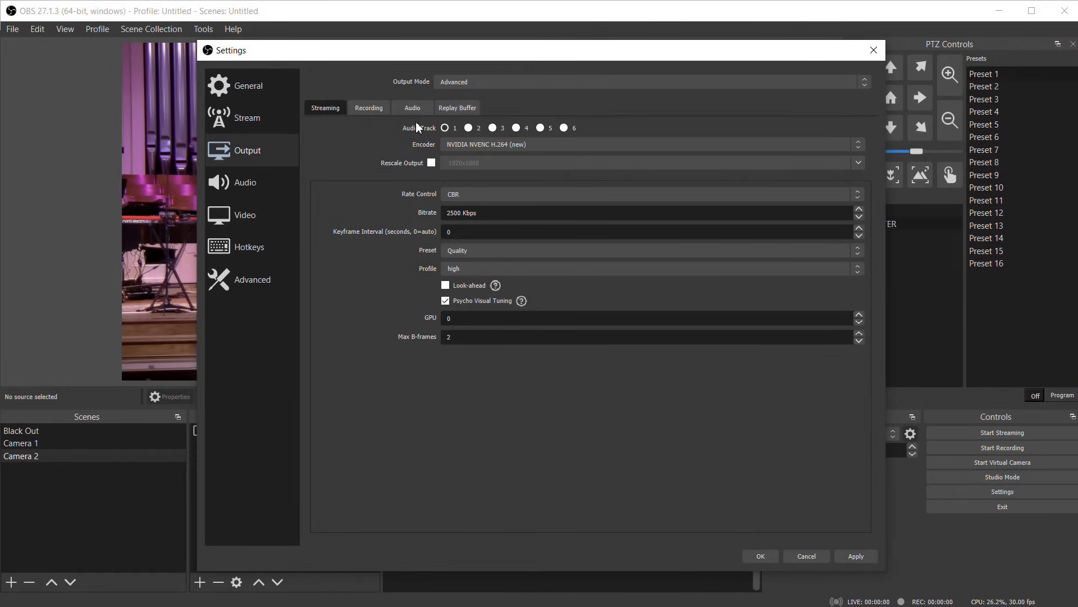
pyautogui.click(525, 145)
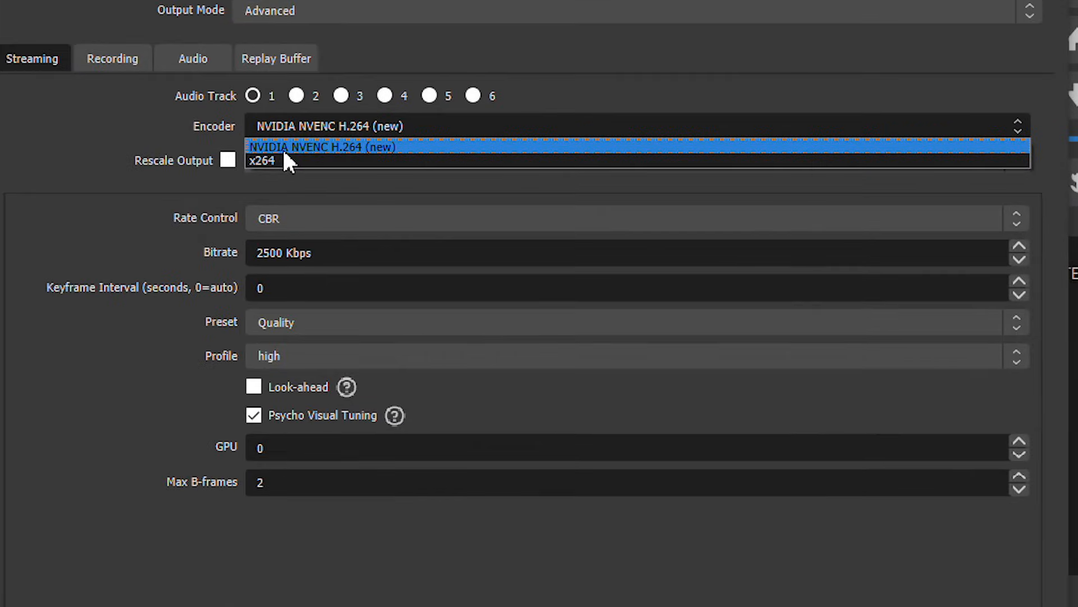
pyautogui.click(335, 147)
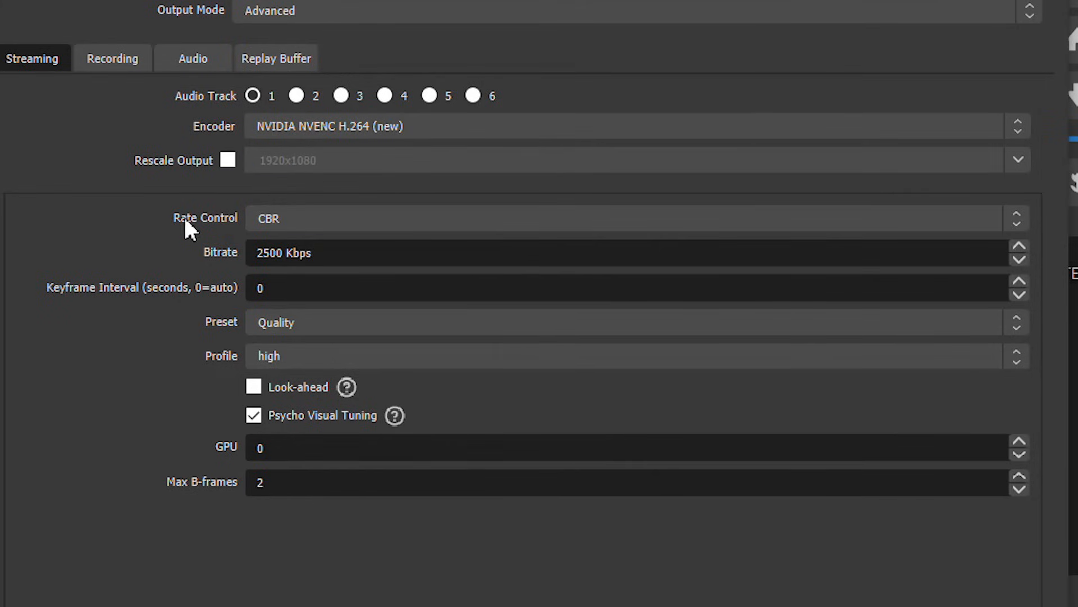
# Set the streaming rate control to CBR and the bitrate to 6000 Kbps.
pyautogui.click(319, 219)
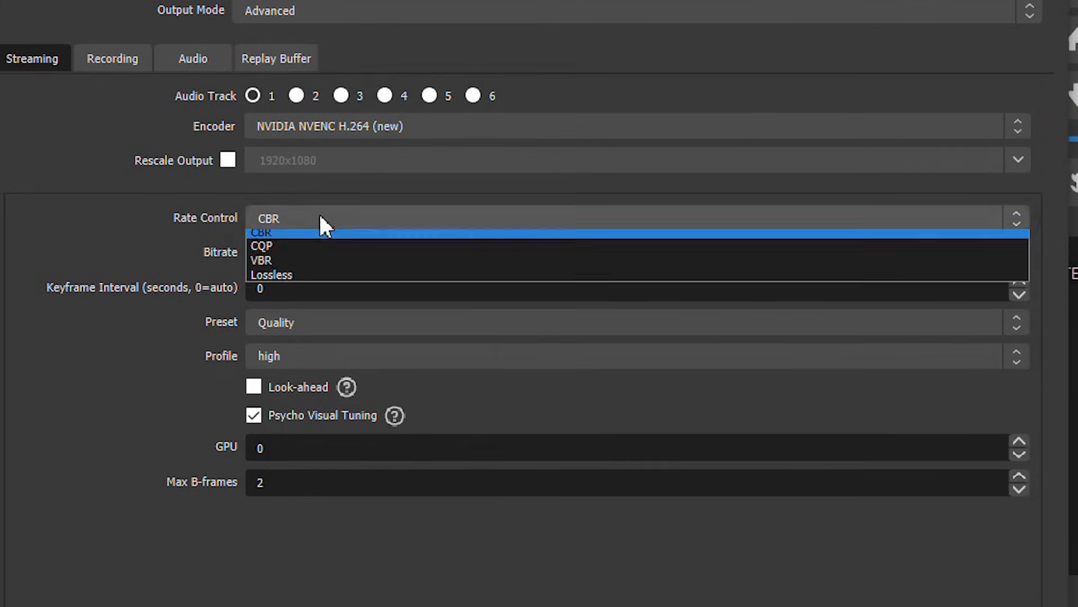
pyautogui.click(267, 239)
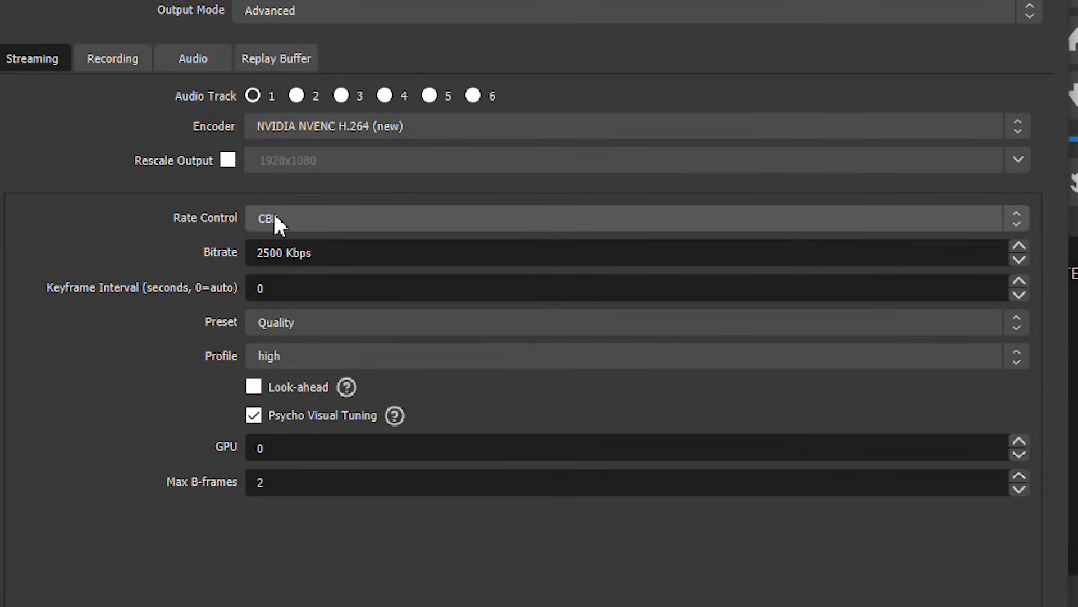
pyautogui.moveTo(284, 253); pyautogui.dragTo(136, 266)
pyautogui.write('6000')
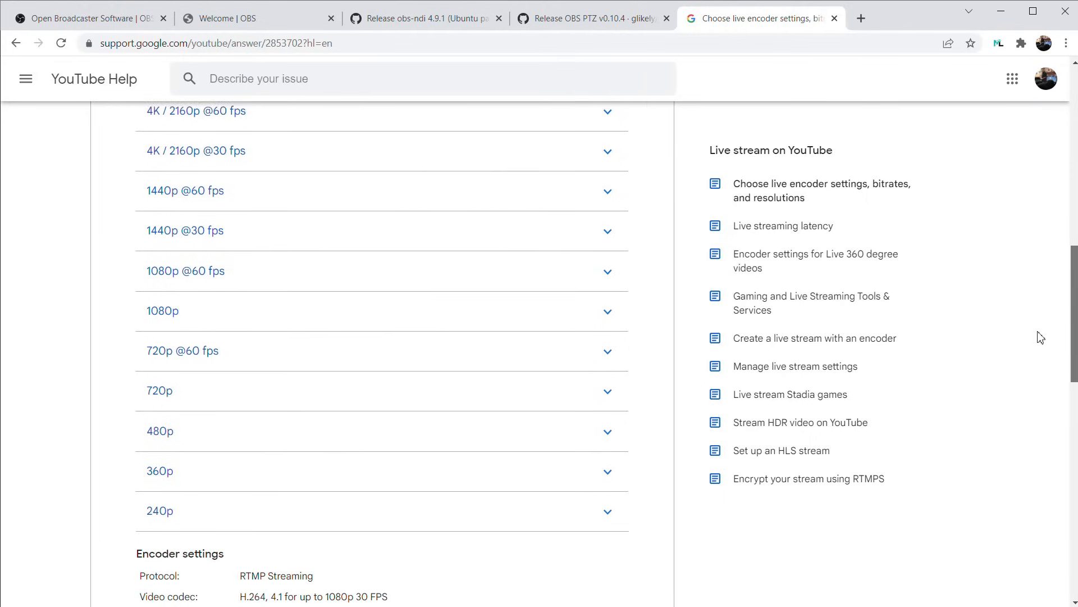
# On the YouTube Help encoder settings page in the browser, expand the 1080p entry and highlight its video bitrate range.
pyautogui.scroll(-2, 1039, 337)
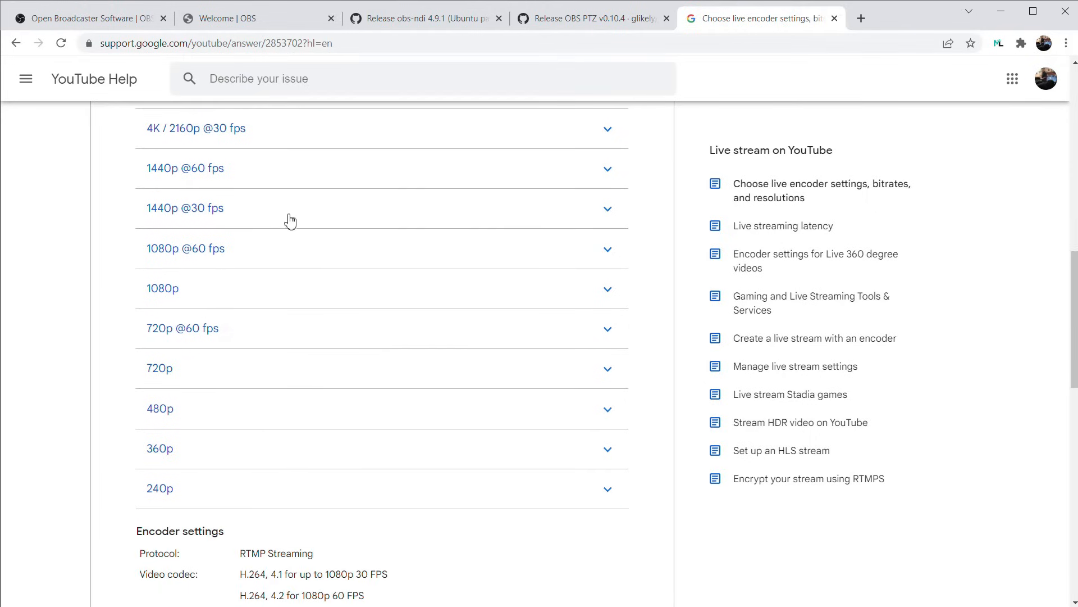
pyautogui.click(226, 296)
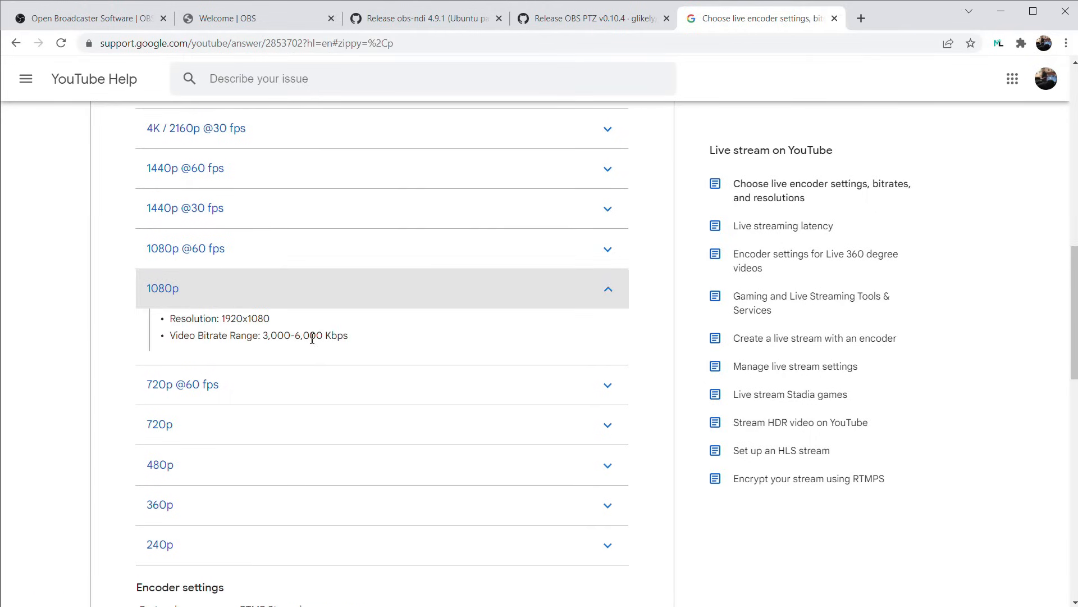
pyautogui.moveTo(349, 336); pyautogui.dragTo(167, 335)
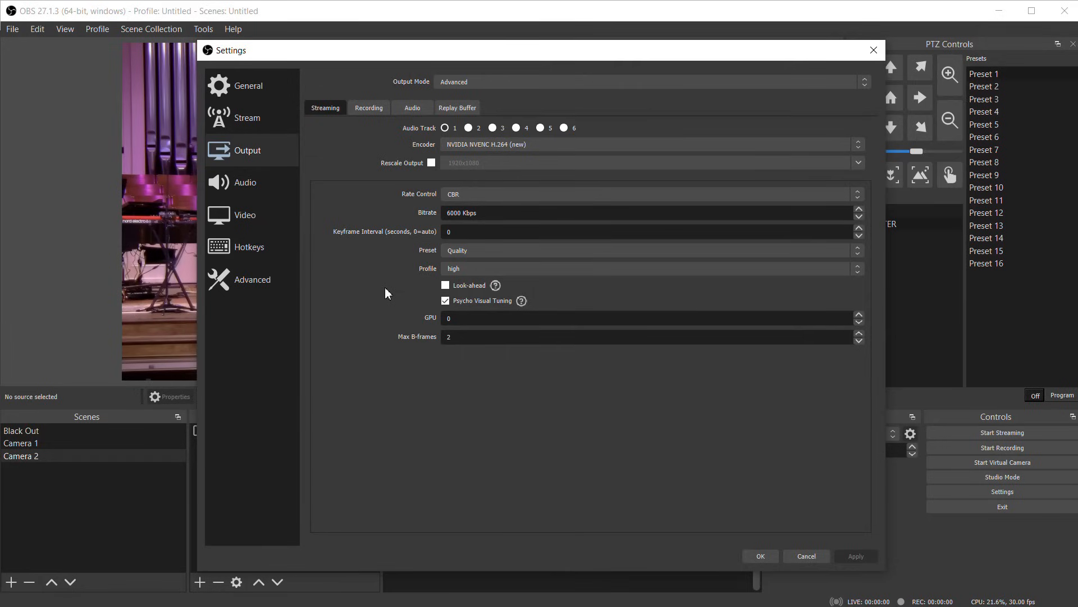
# Back in the OBS settings, choose YouTube - RTMPS as the streaming service.
pyautogui.click(263, 119)
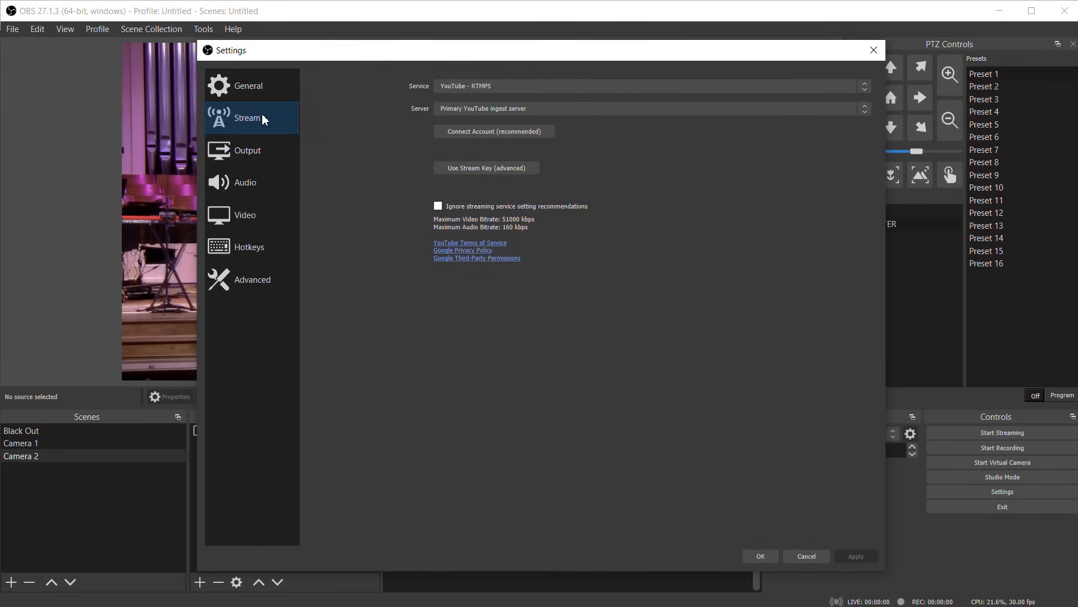
pyautogui.click(549, 89)
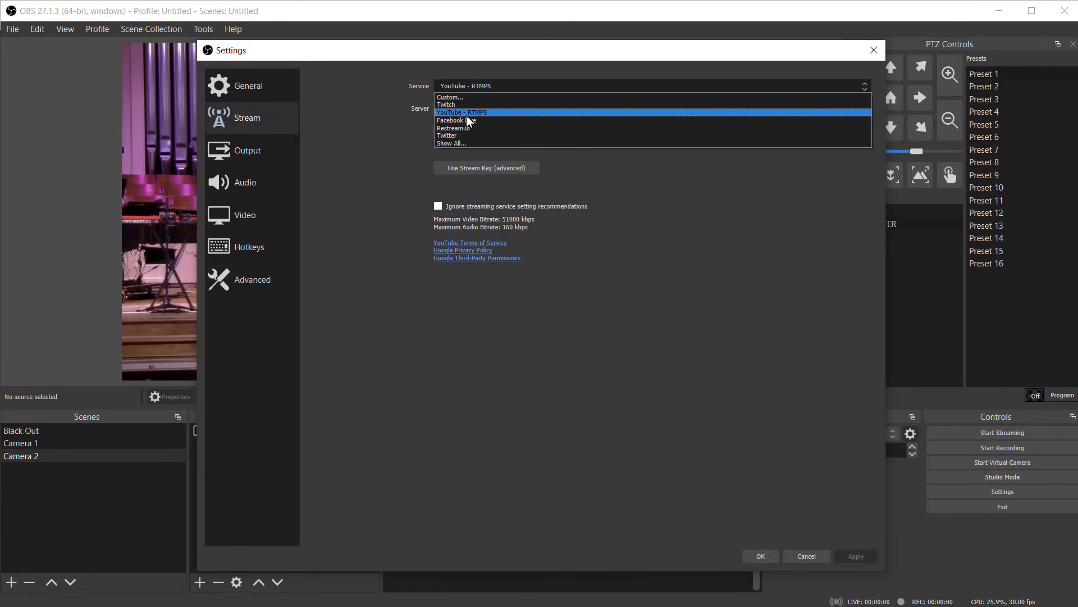
pyautogui.click(456, 113)
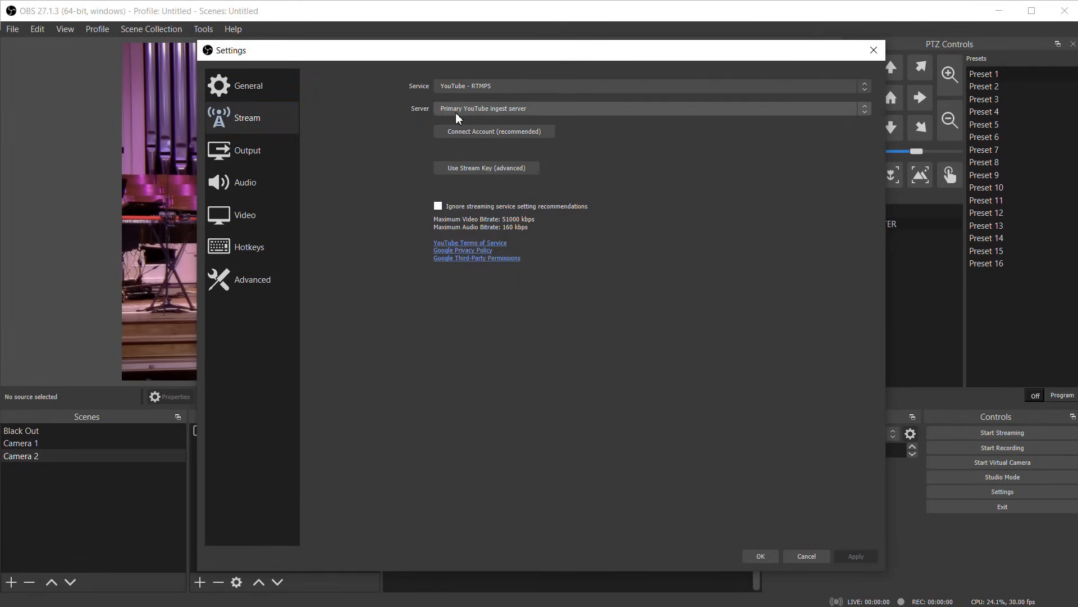
# Connect the YouTube account to the streaming settings by entering the Google account credentials and granting the requested access.
pyautogui.click(482, 133)
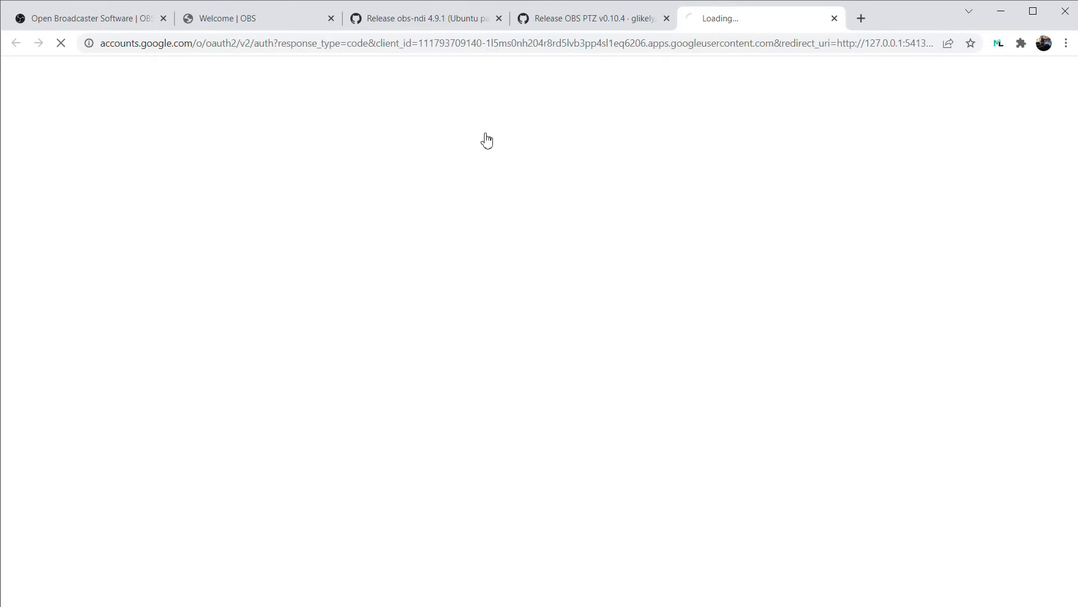
pyautogui.write('...')
pyautogui.press('Return')
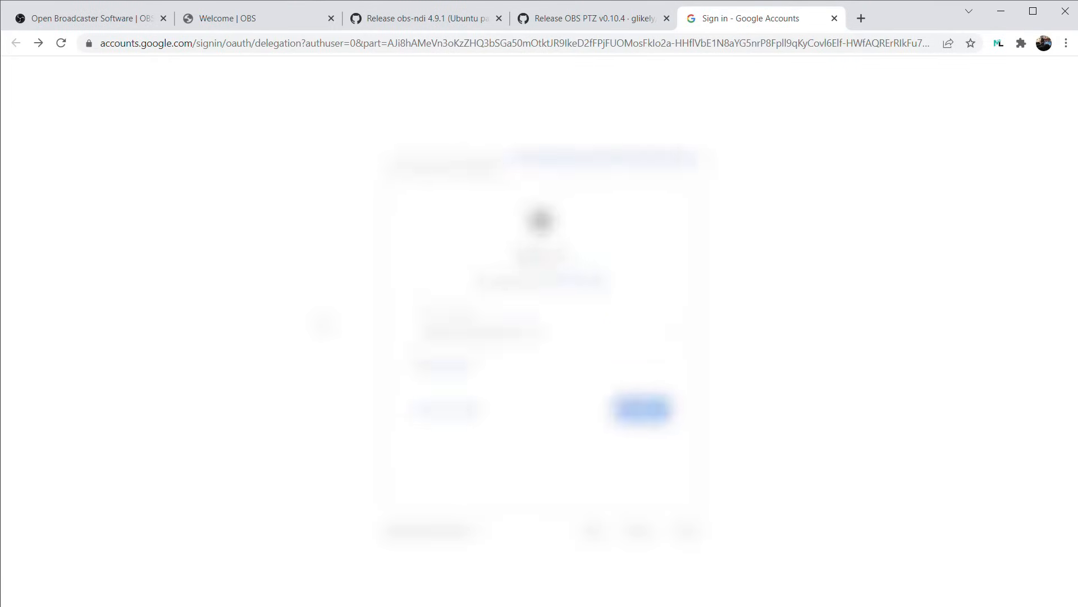
pyautogui.press('Return')
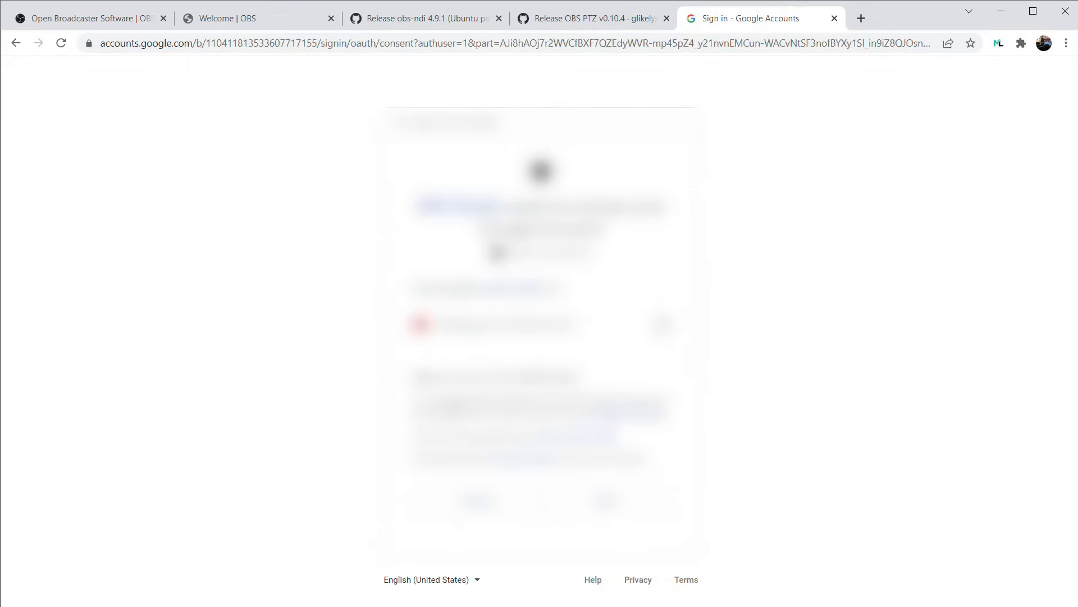
pyautogui.click(606, 501)
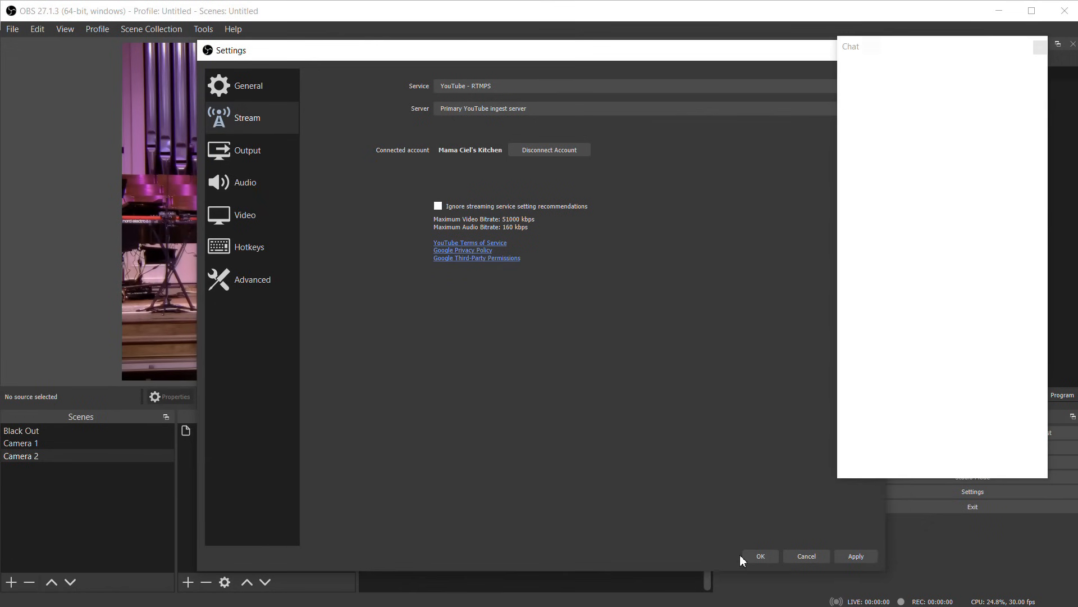
# Save the settings, then close the YouTube Chat dock and dismiss its closing notice.
pyautogui.click(767, 556)
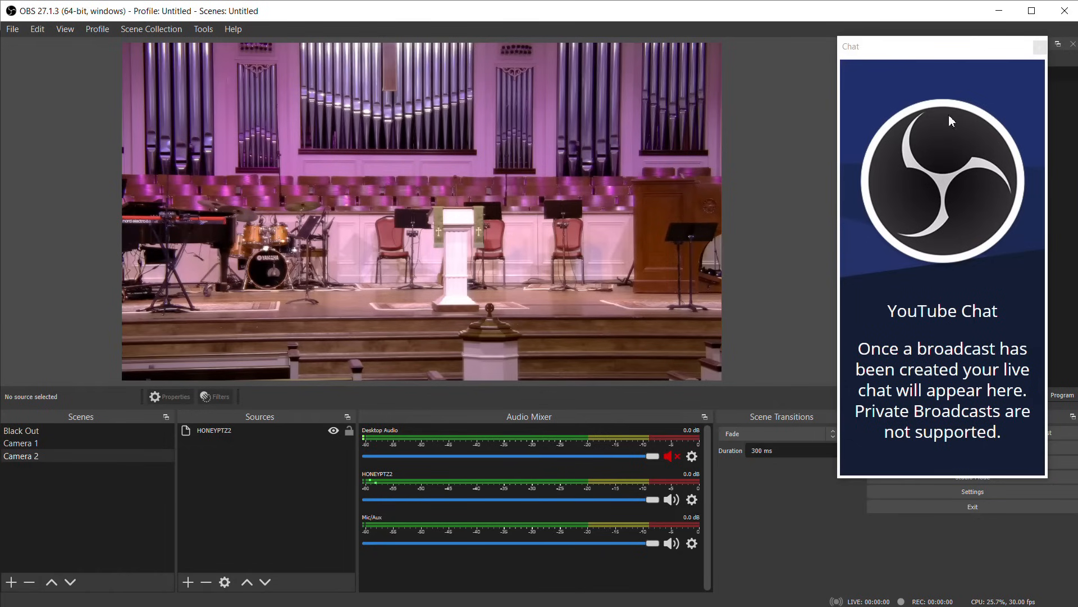
pyautogui.click(1040, 48)
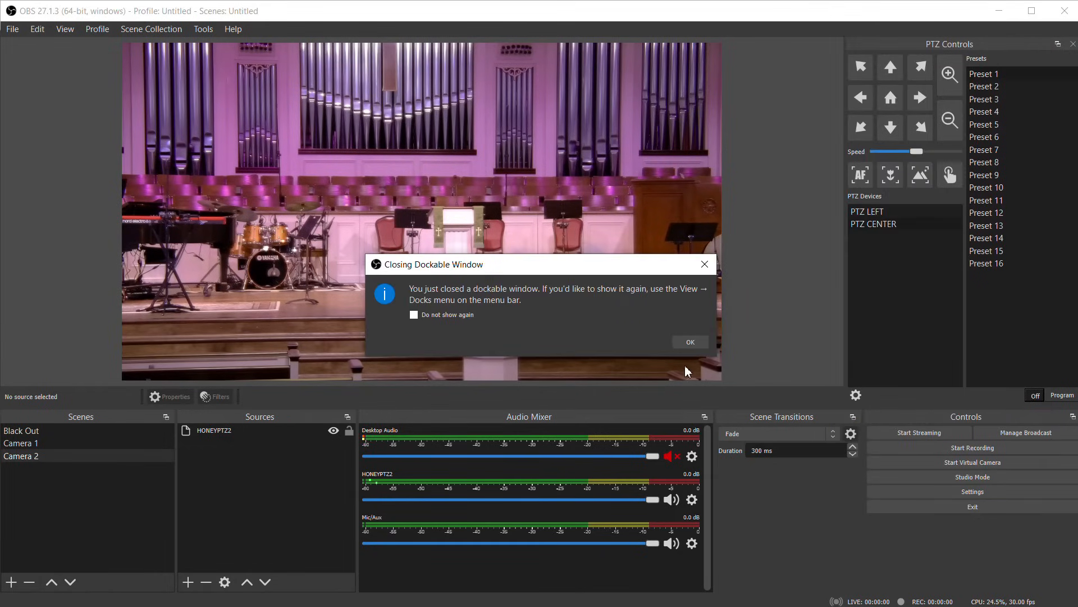
pyautogui.click(688, 342)
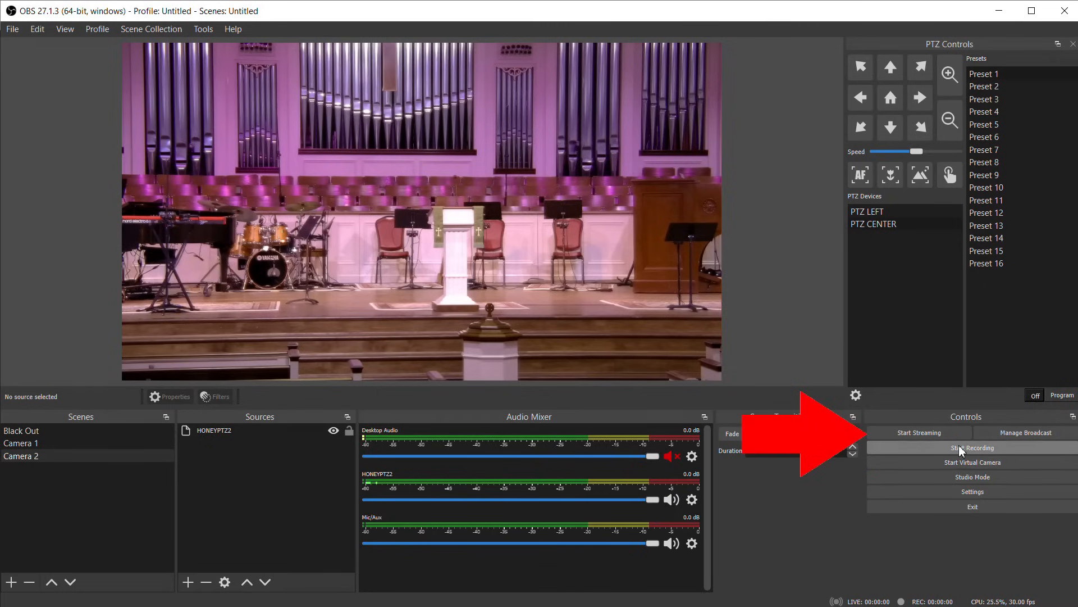
# Create a new YouTube broadcast titled OBS Stream, marked as not made for kids, and start streaming it.
pyautogui.click(924, 433)
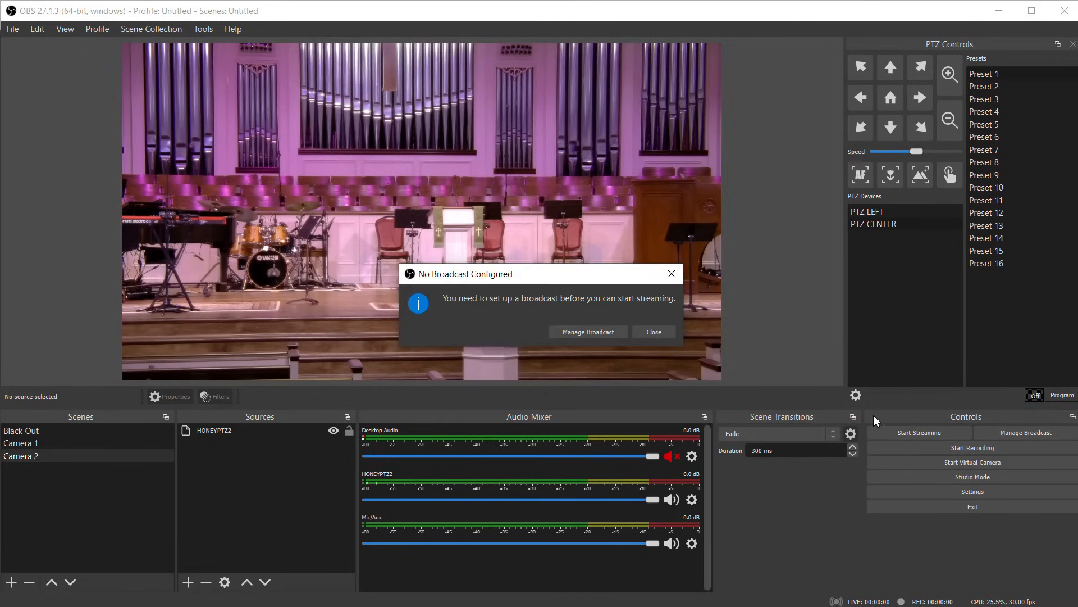
pyautogui.click(581, 332)
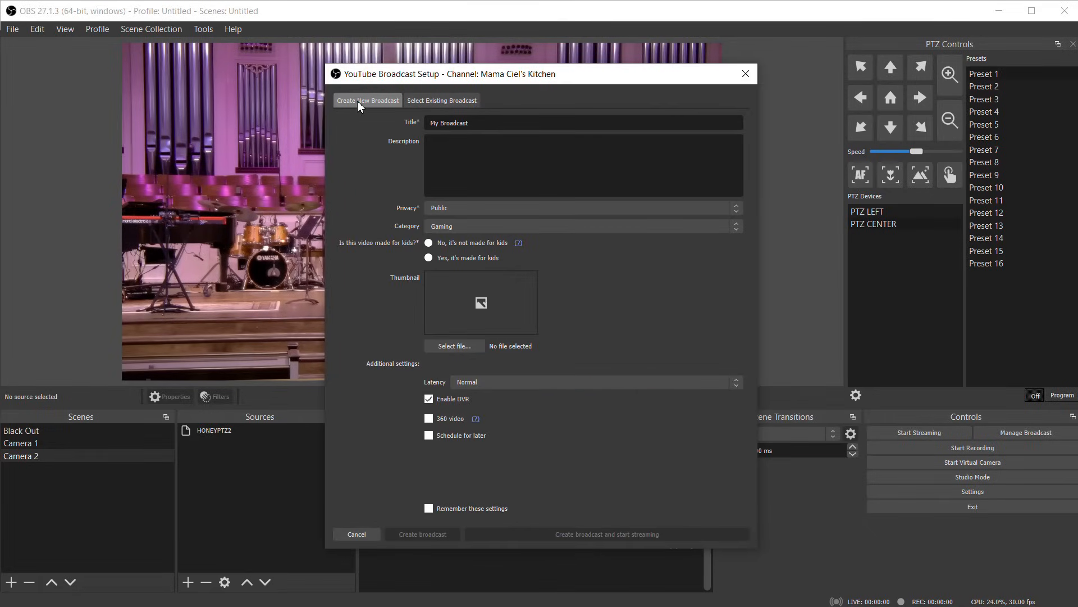
pyautogui.moveTo(471, 123); pyautogui.dragTo(389, 123)
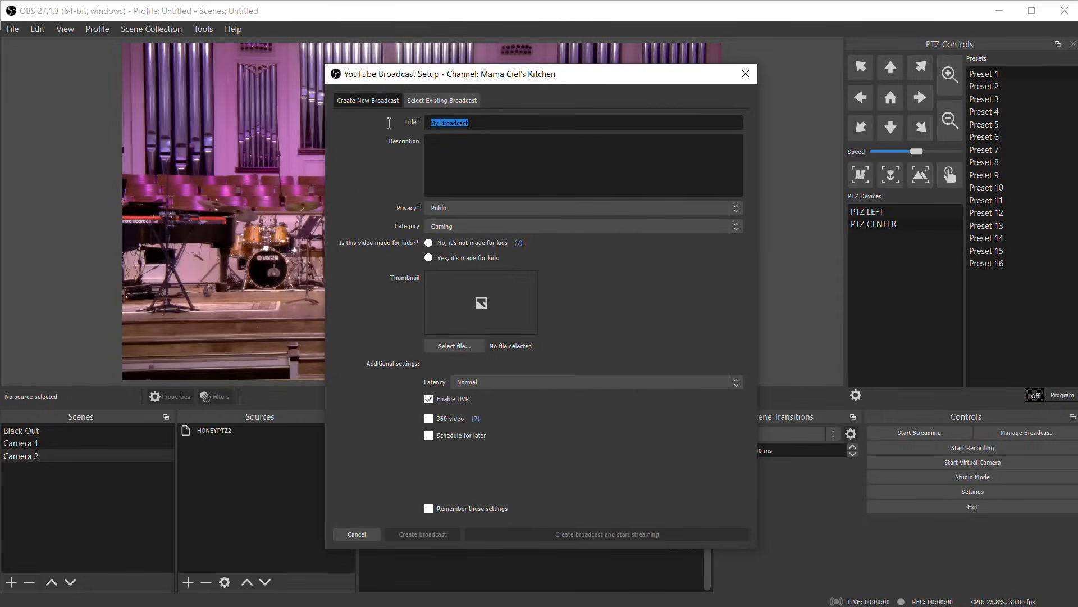
pyautogui.write('OBS Stream')
pyautogui.click(429, 245)
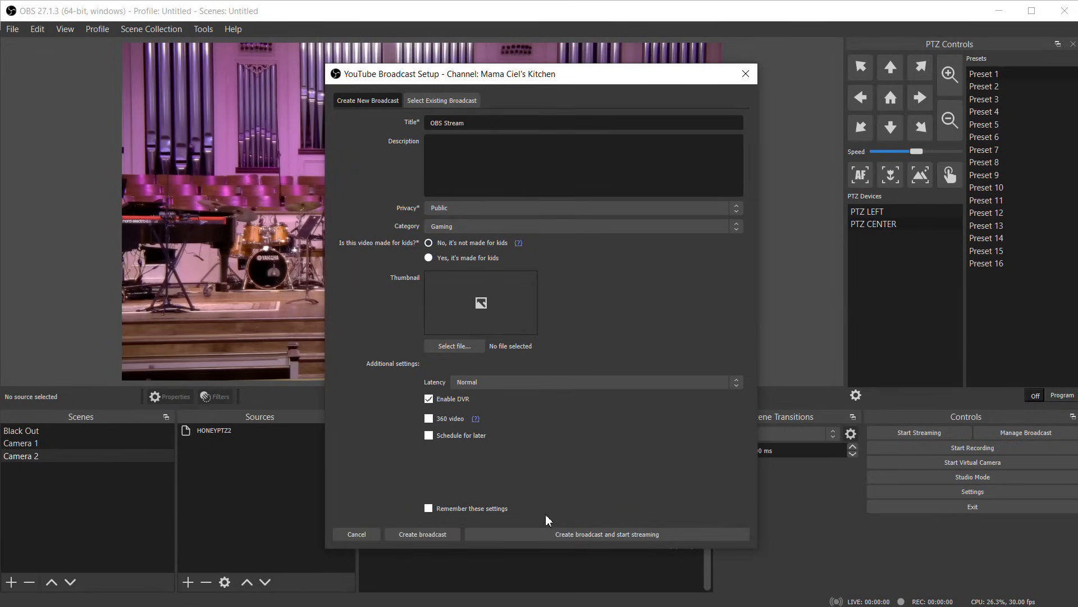
pyautogui.click(625, 534)
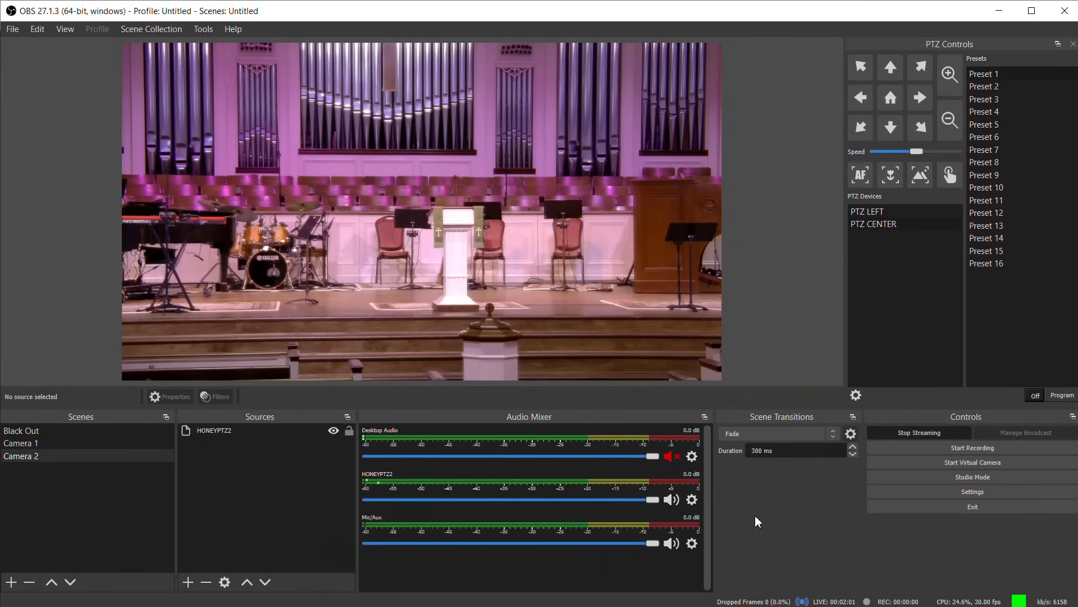
# Show the Stats window over the preview and reset its statistics.
pyautogui.click(65, 31)
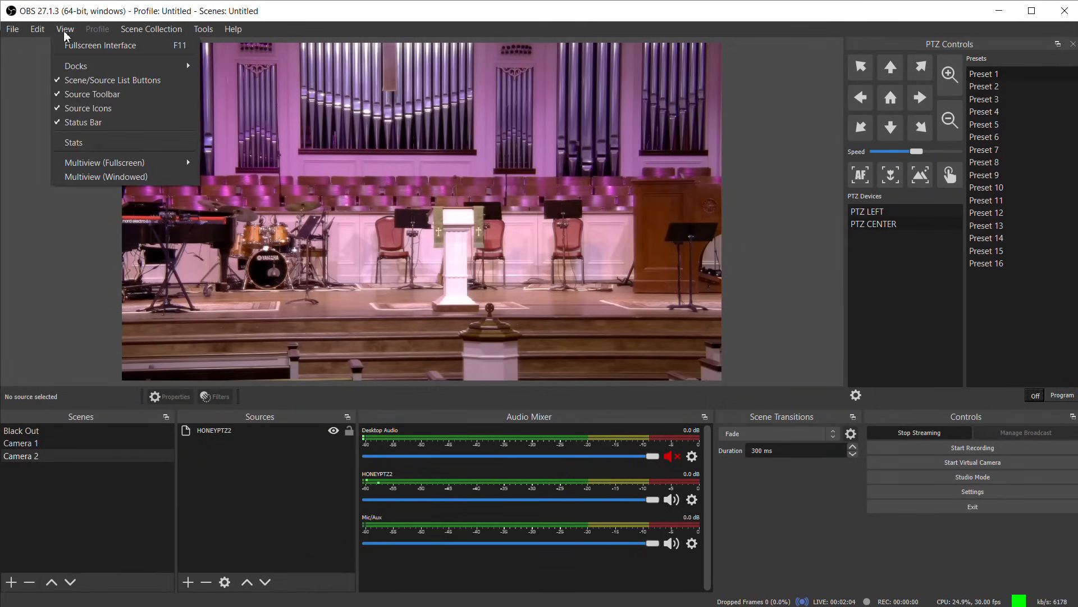
pyautogui.click(79, 143)
pyautogui.moveTo(1050, 329); pyautogui.dragTo(250, 117)
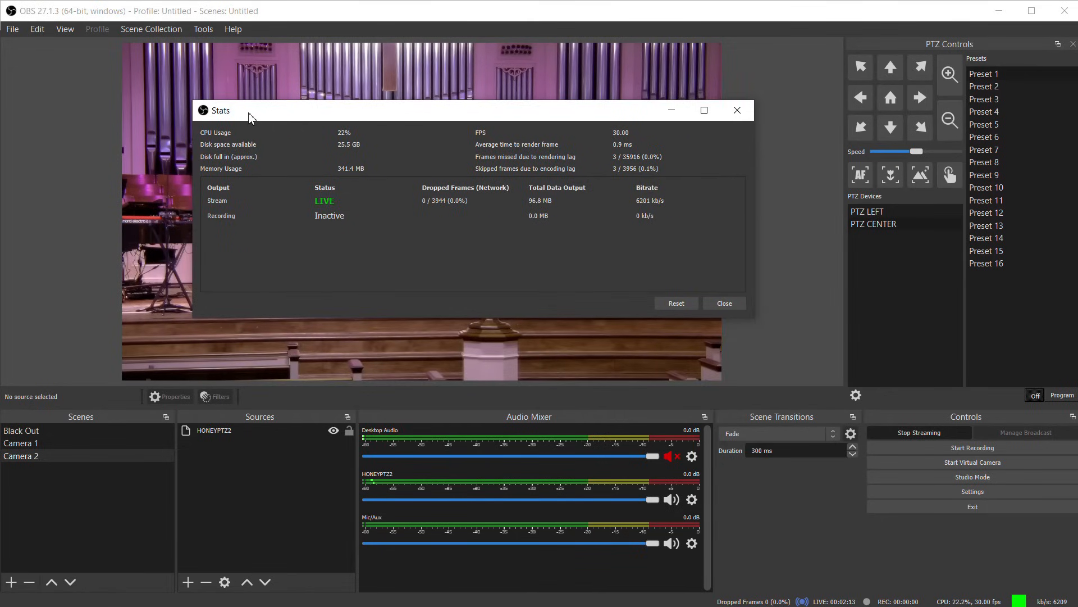
pyautogui.click(671, 301)
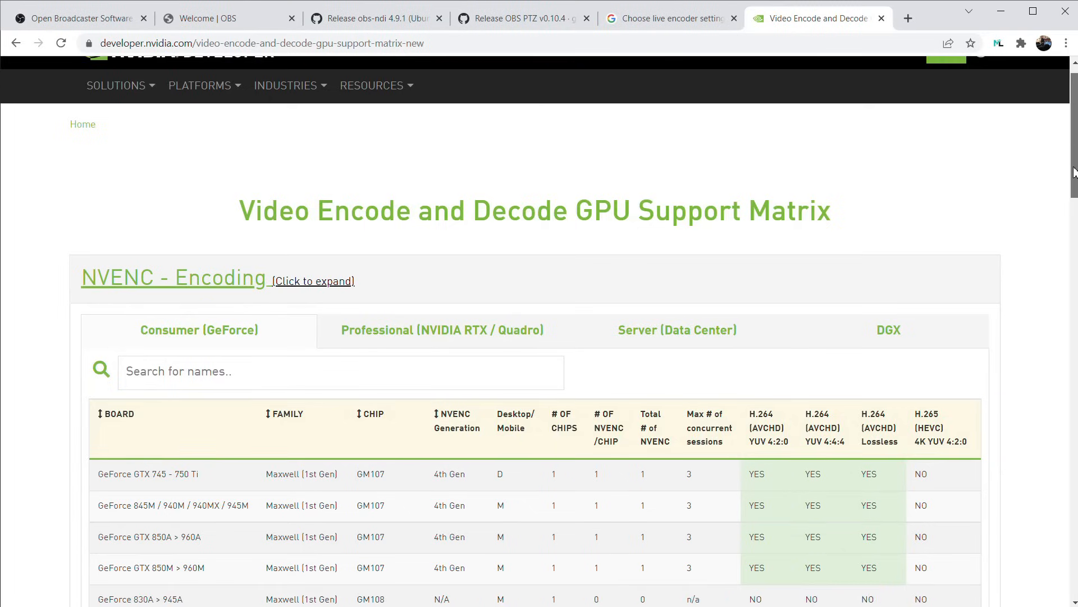
# Review the consumer GeForce NVENC encoding table on NVIDIA's GPU support matrix page, and close the OBS Stats window.
pyautogui.scroll(-3, 1071, 209)
pyautogui.moveTo(1071, 209); pyautogui.dragTo(1073, 238)
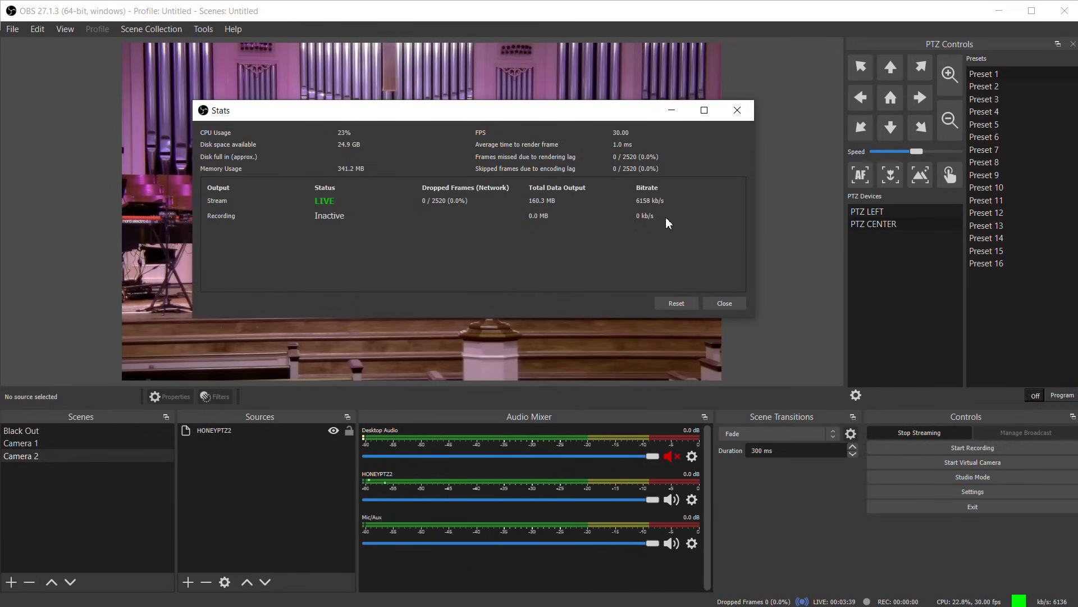
pyautogui.click(724, 304)
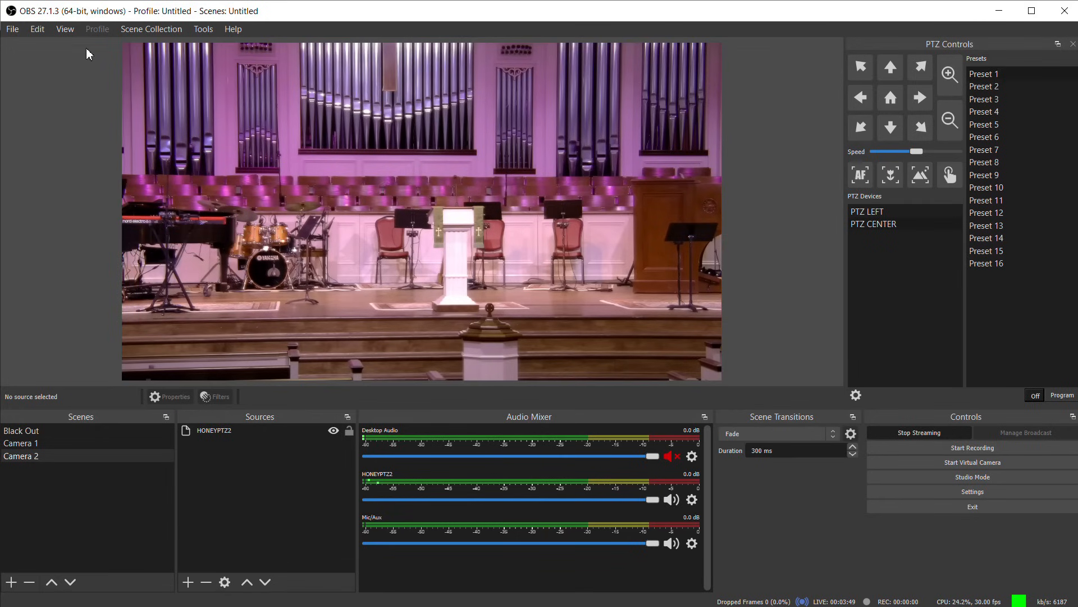
# Open the Multiview in its own window, enlarge it, and position it over the preview.
pyautogui.click(66, 29)
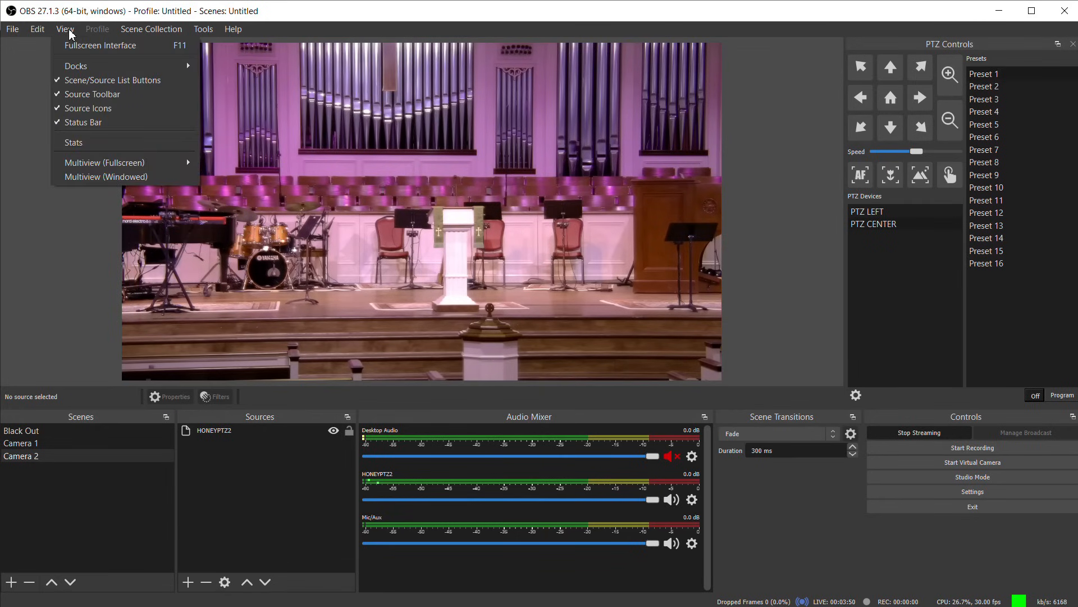
pyautogui.click(82, 178)
pyautogui.moveTo(594, 281); pyautogui.dragTo(275, 92)
pyautogui.moveTo(566, 302); pyautogui.dragTo(909, 529)
pyautogui.moveTo(542, 105); pyautogui.dragTo(459, 67)
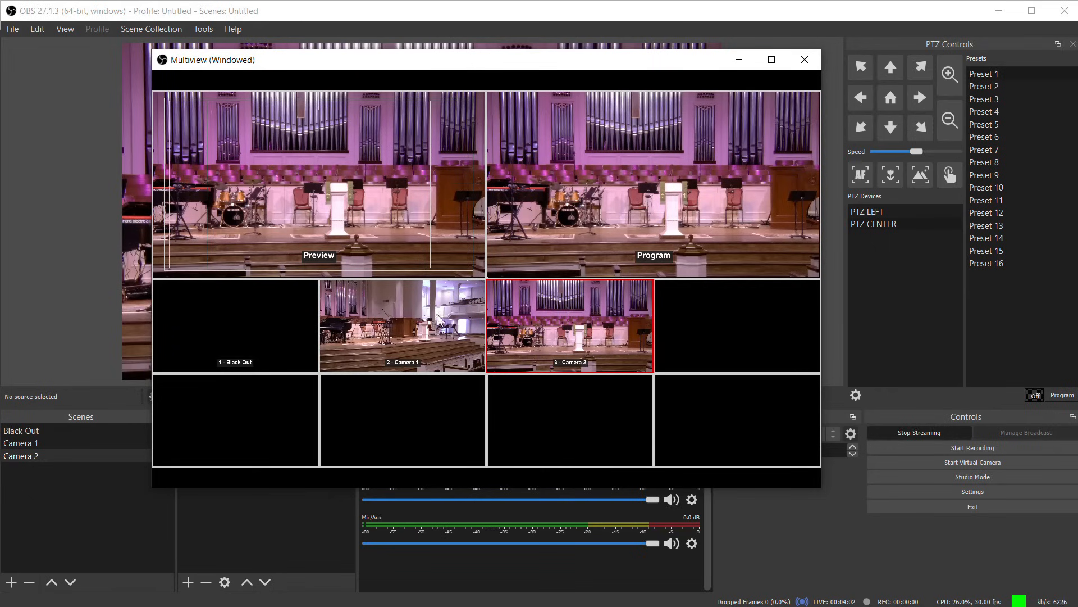
# Switch the program to Camera 1 from the Multiview and set the scene transition to Cut.
pyautogui.click(409, 329)
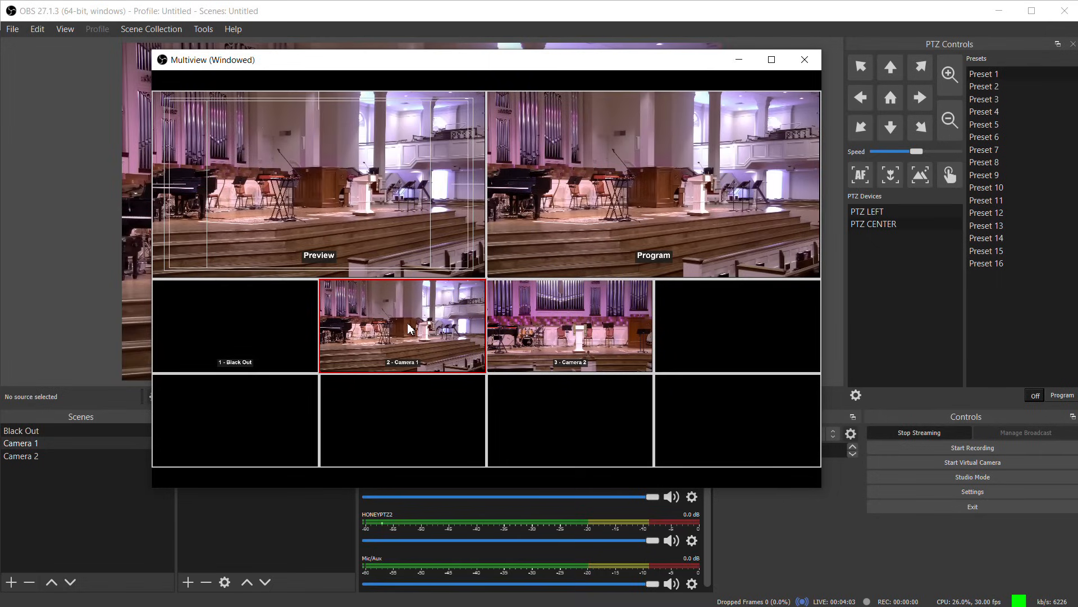
pyautogui.moveTo(543, 66); pyautogui.dragTo(411, 76)
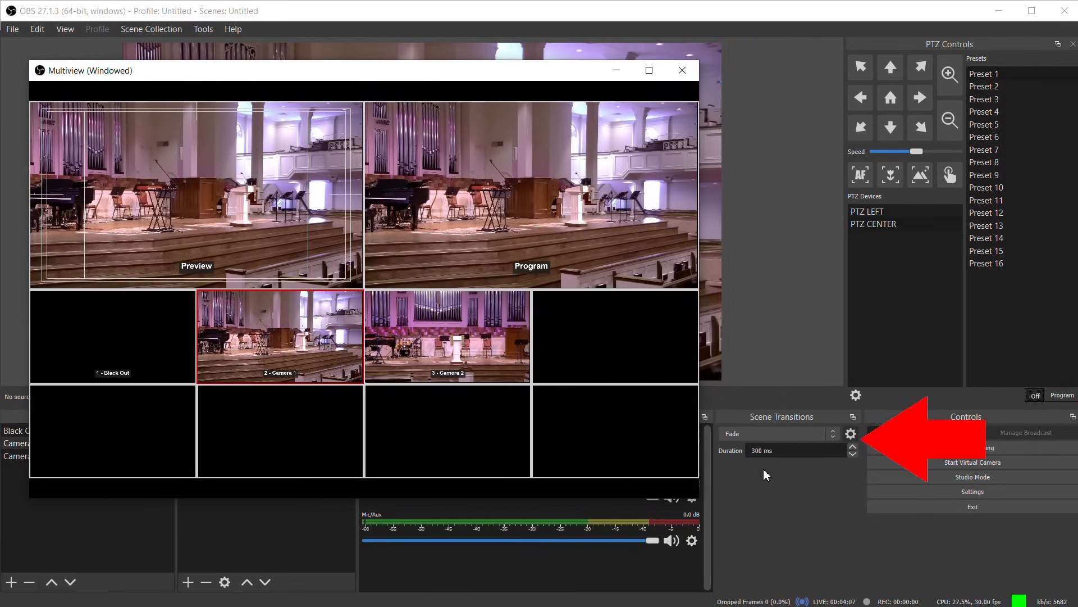
pyautogui.click(833, 435)
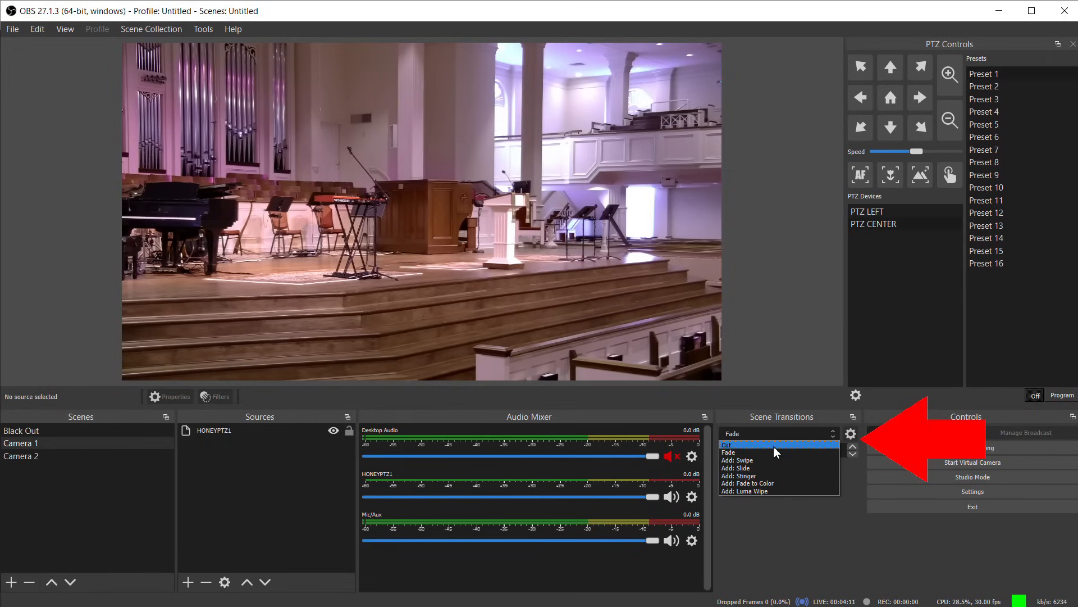
pyautogui.click(774, 445)
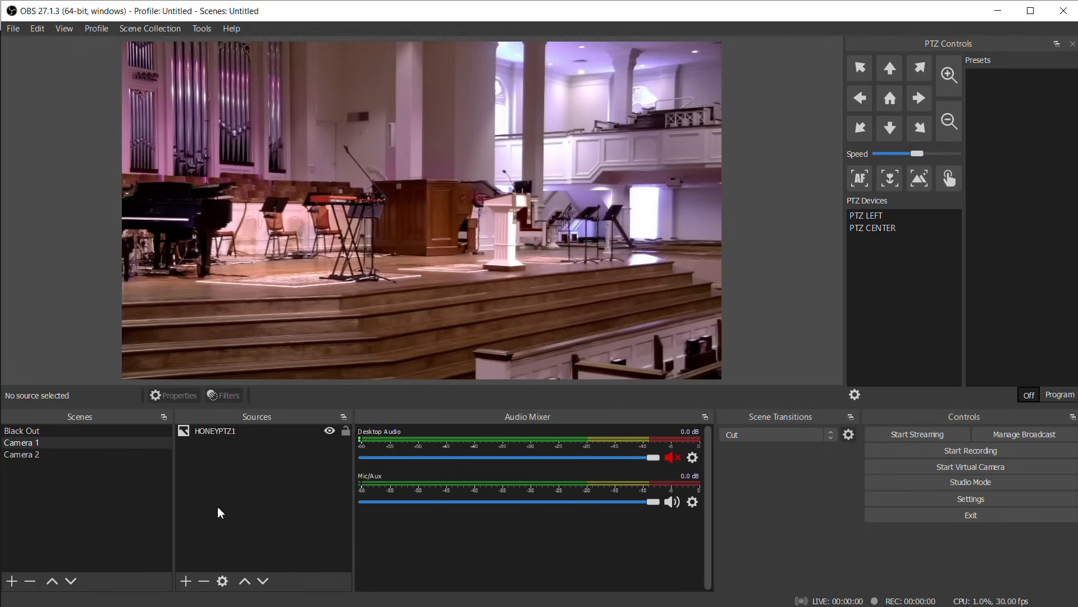
# Add an Audio Input Capture source to the Camera 1 scene using the Analogue 1 + 2 (Focusrite Usb Audio) device.
pyautogui.click(186, 580)
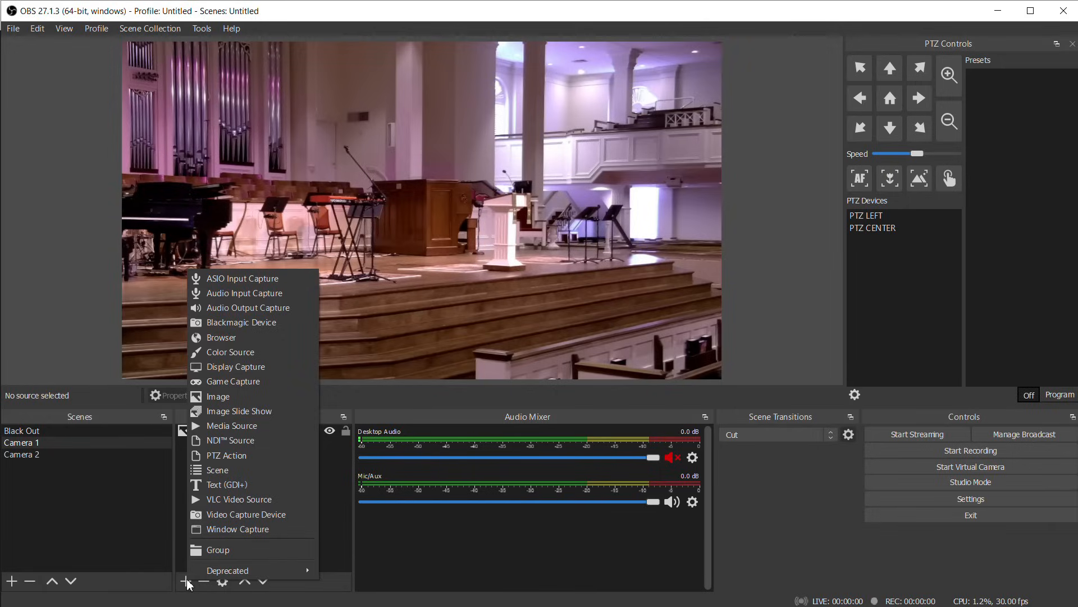
pyautogui.click(242, 293)
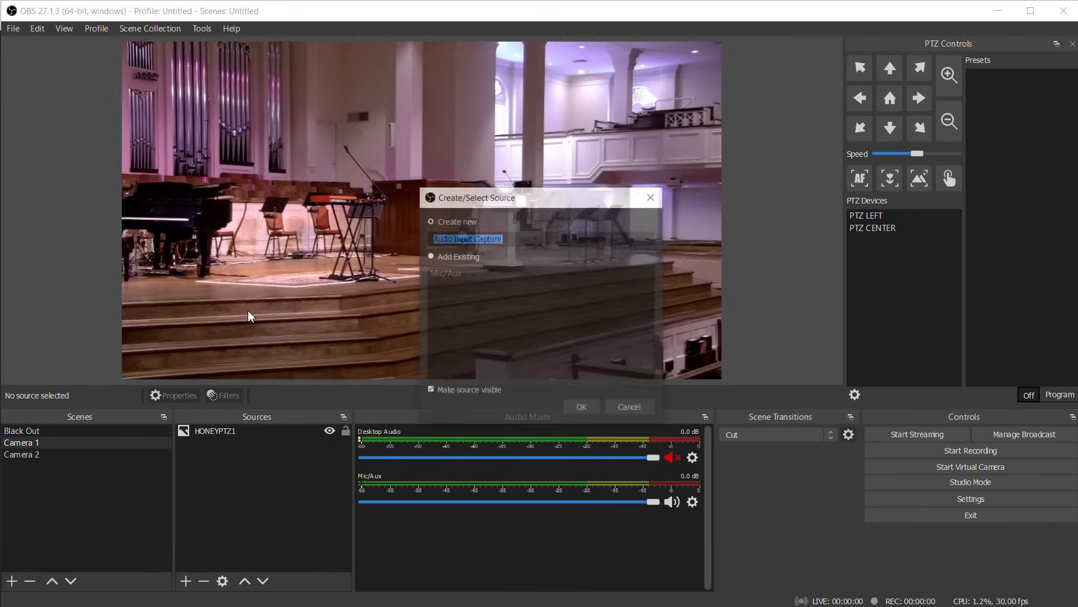
pyautogui.click(571, 409)
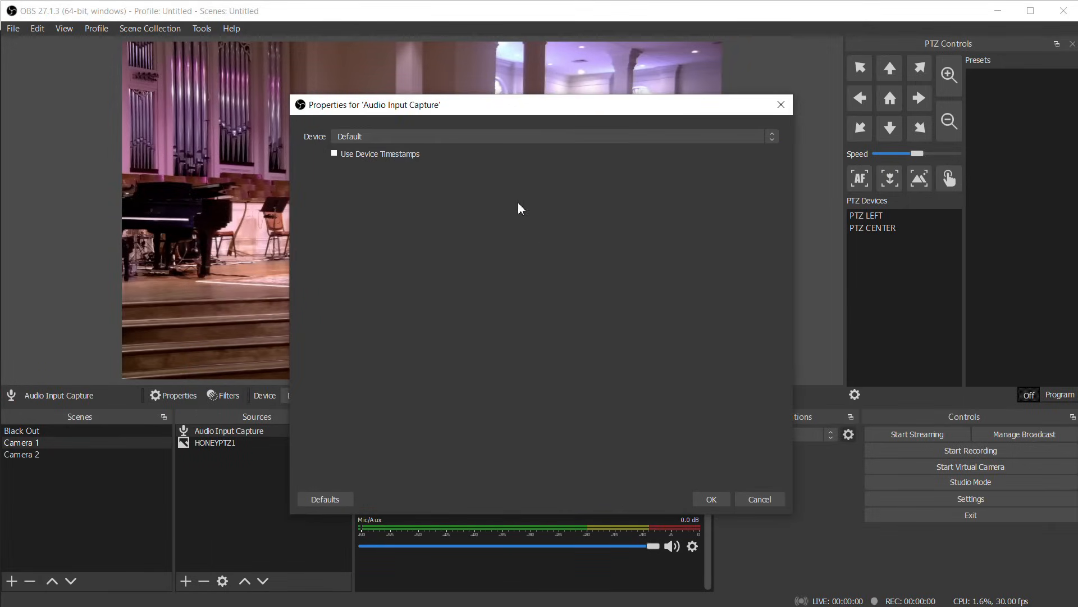
pyautogui.click(540, 135)
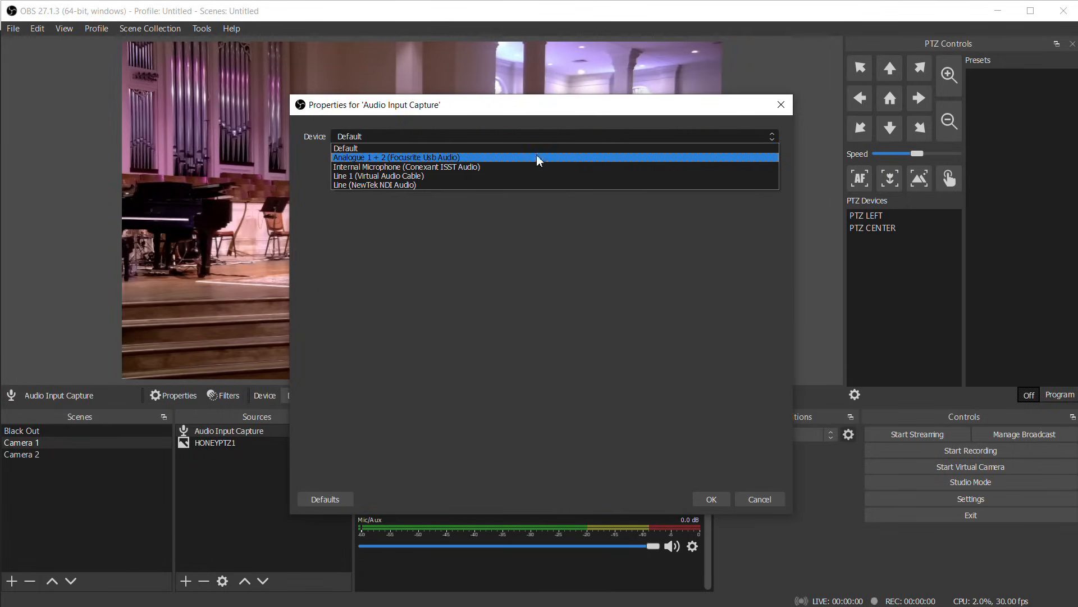
pyautogui.click(535, 159)
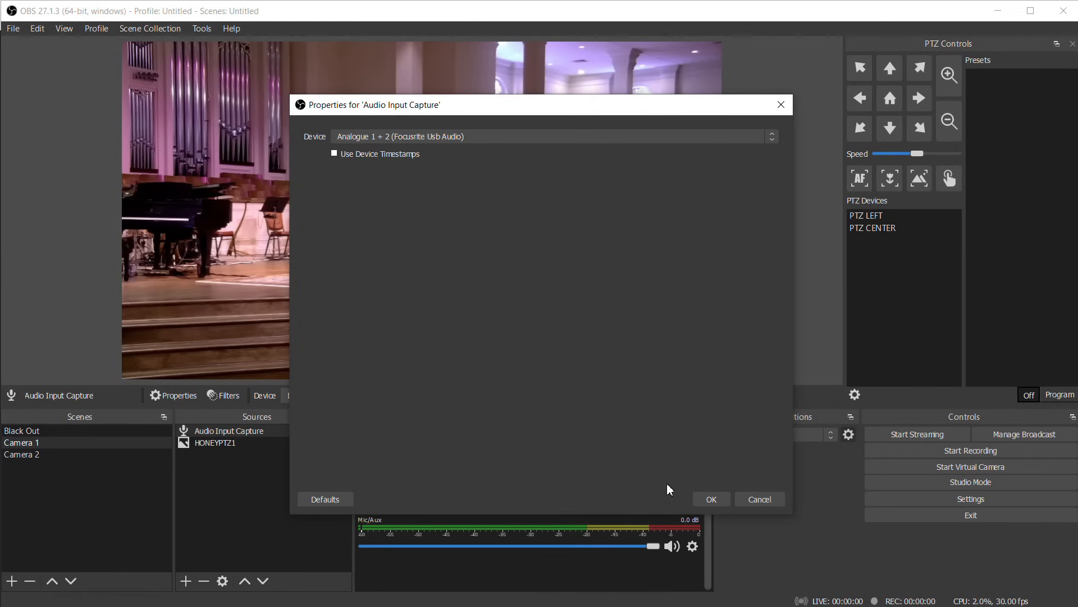
pyautogui.click(709, 499)
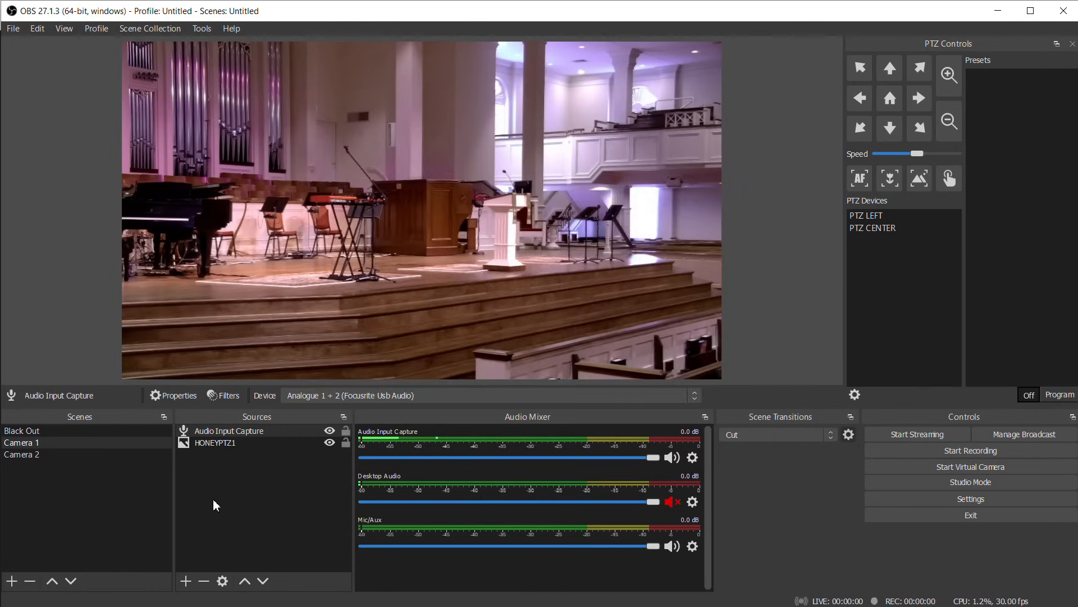
# With the Camera 2 scene active, disable global Desktop Audio and set Mic/Auxiliary Audio to Analogue 1 + 2 (Focusrite Usb Audio).
pyautogui.click(33, 456)
pyautogui.click(32, 454)
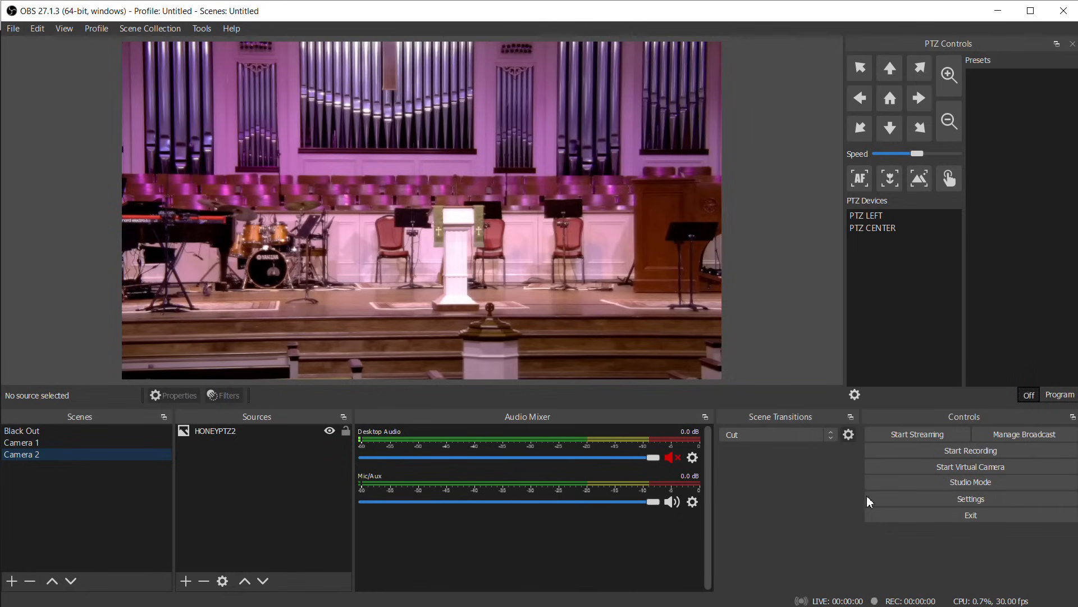
pyautogui.click(993, 500)
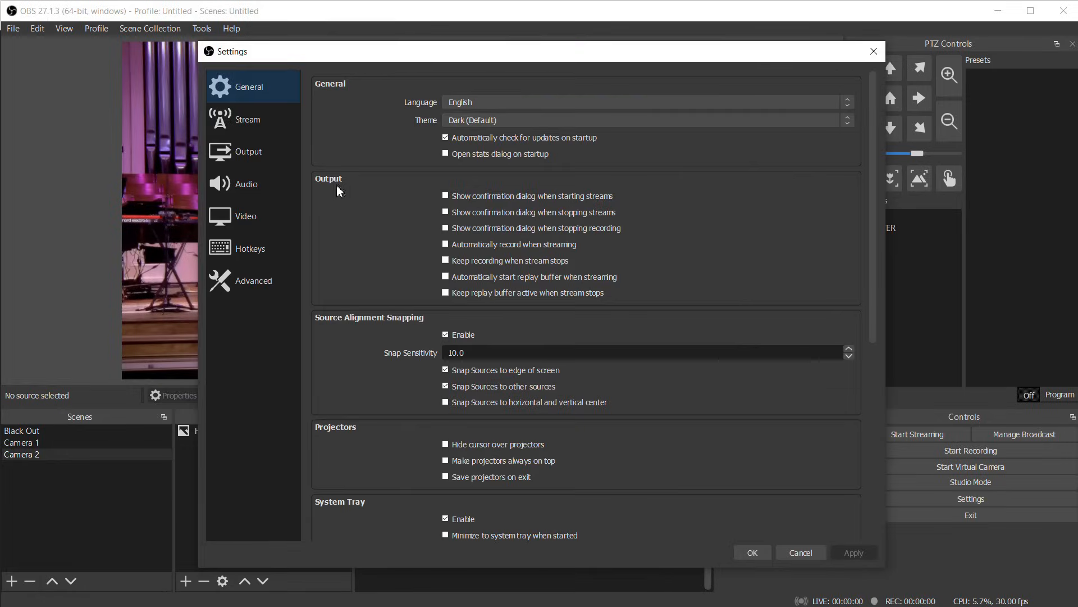
pyautogui.click(242, 185)
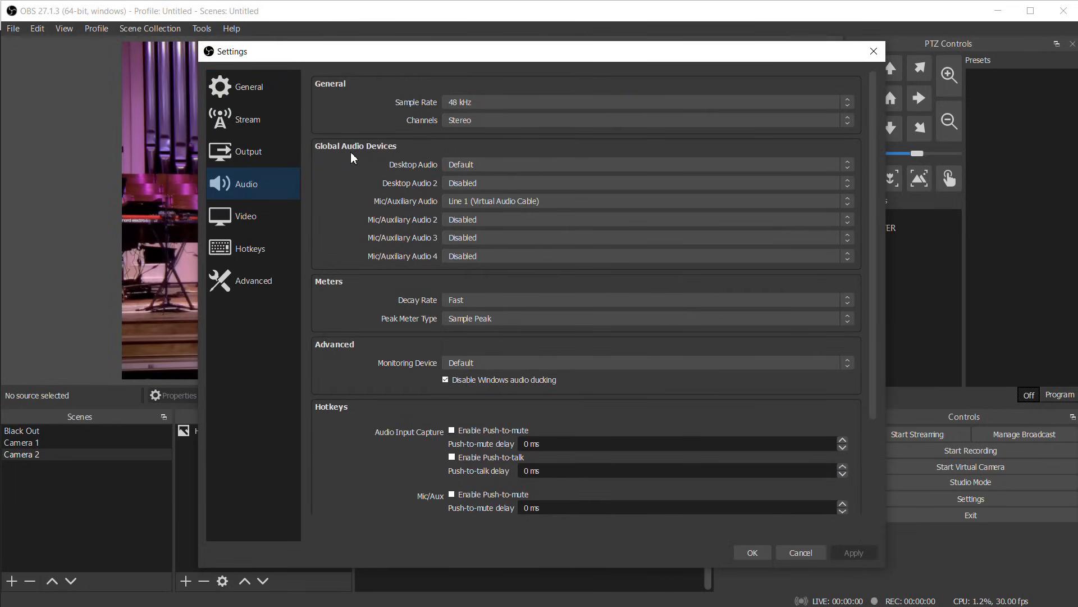
pyautogui.click(484, 167)
pyautogui.click(482, 178)
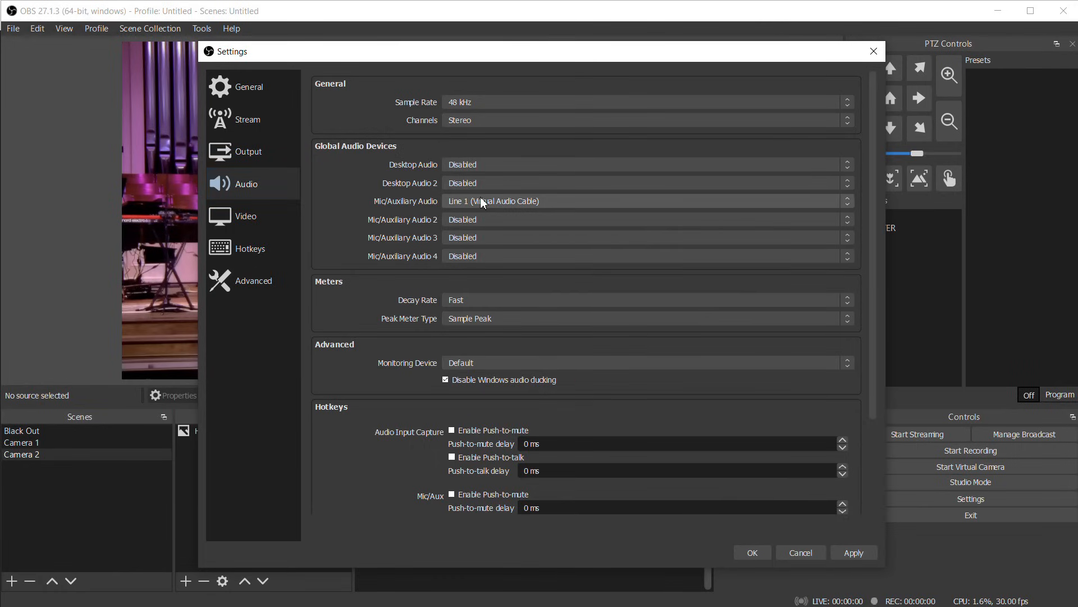
pyautogui.click(483, 201)
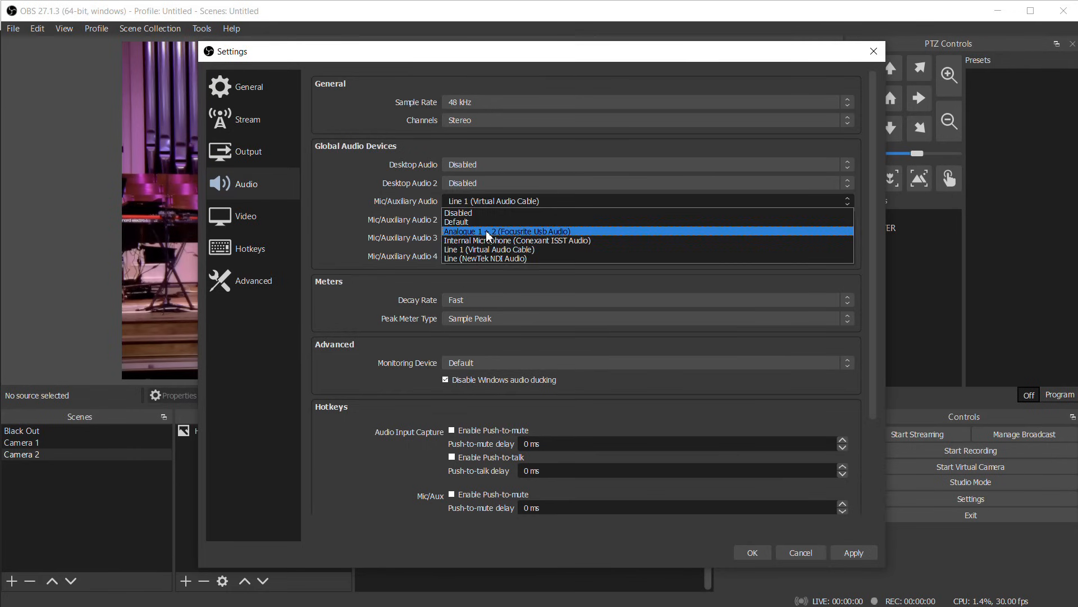
pyautogui.click(487, 232)
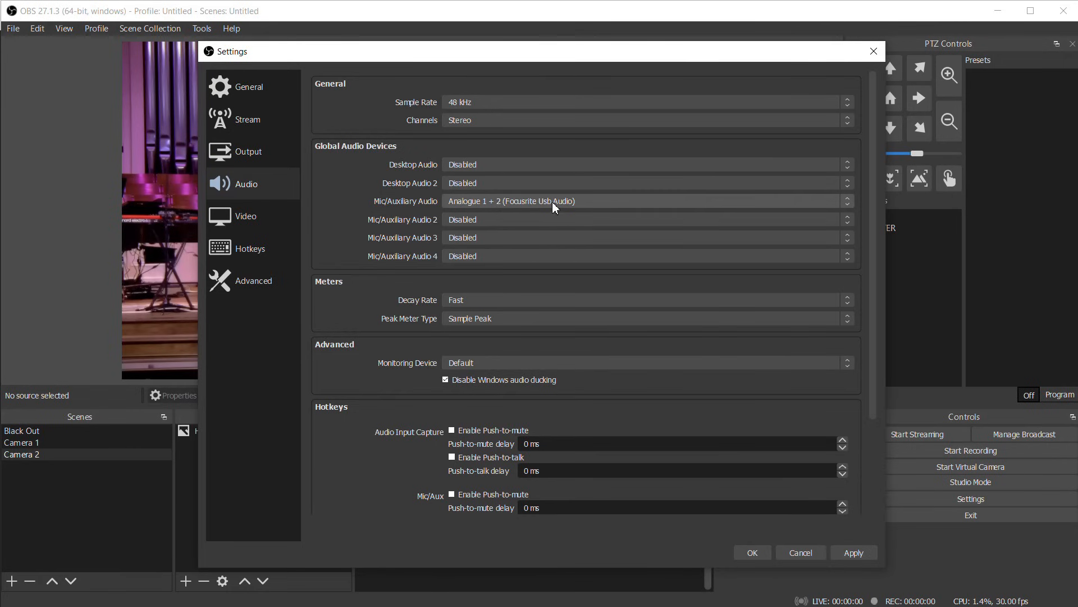
pyautogui.click(755, 552)
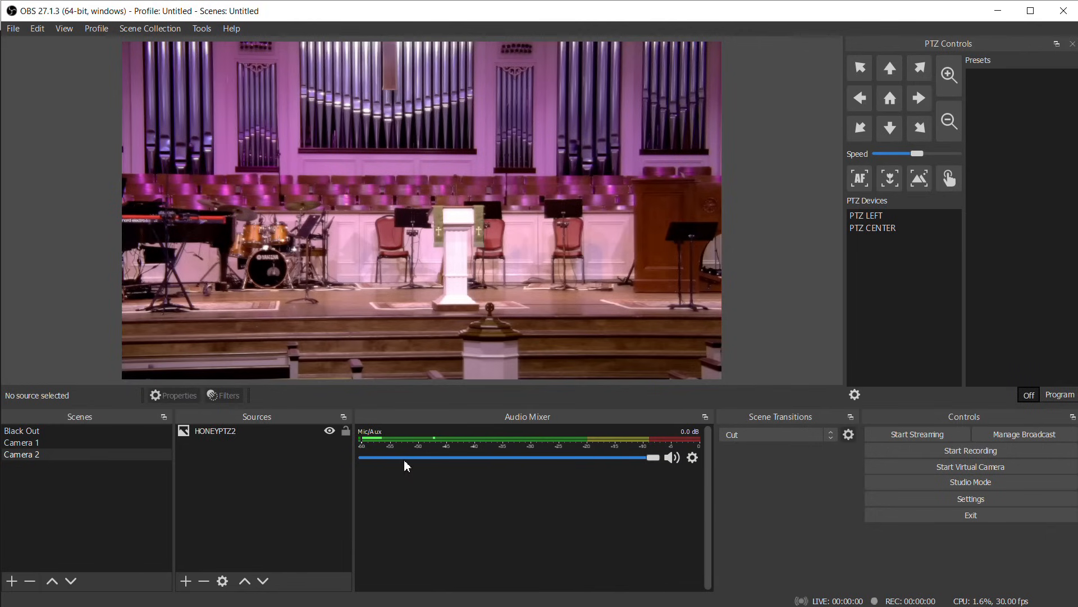
# Check the global audio device assignments in the audio settings, then close the settings.
pyautogui.click(905, 496)
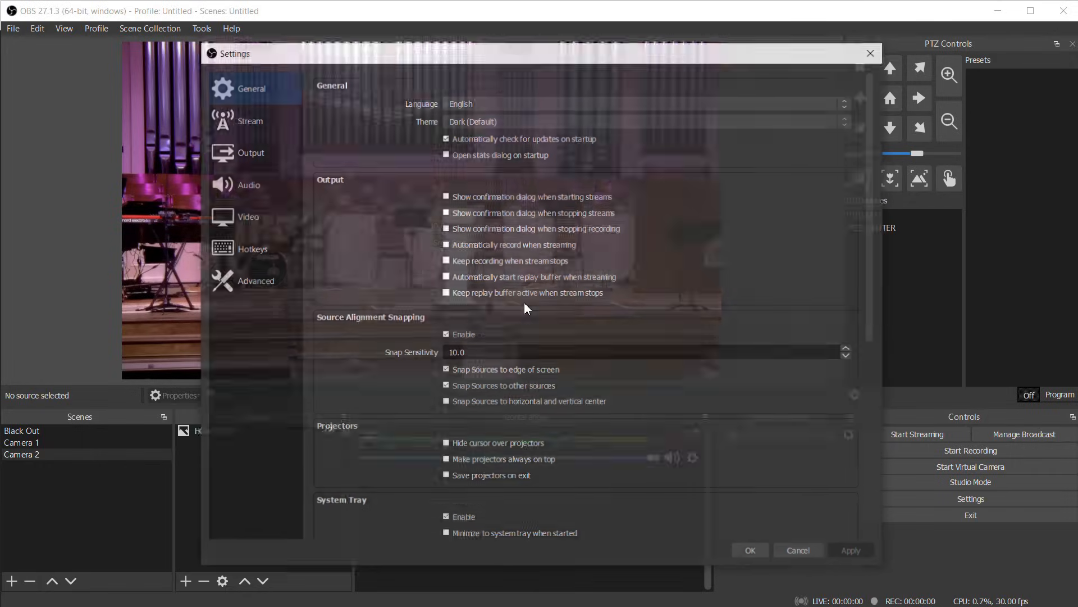
pyautogui.click(235, 184)
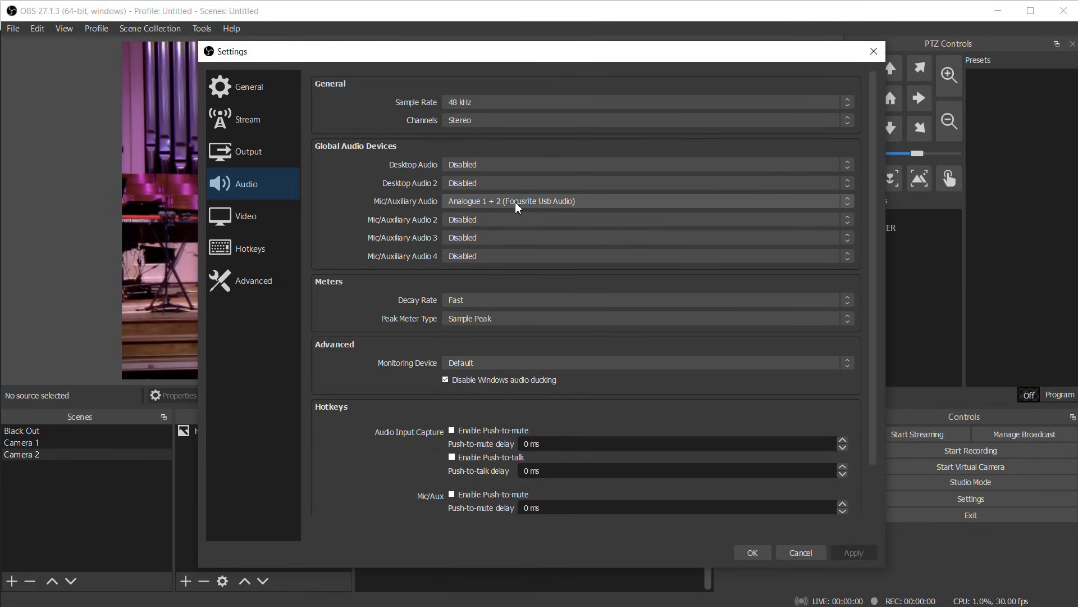
pyautogui.click(742, 550)
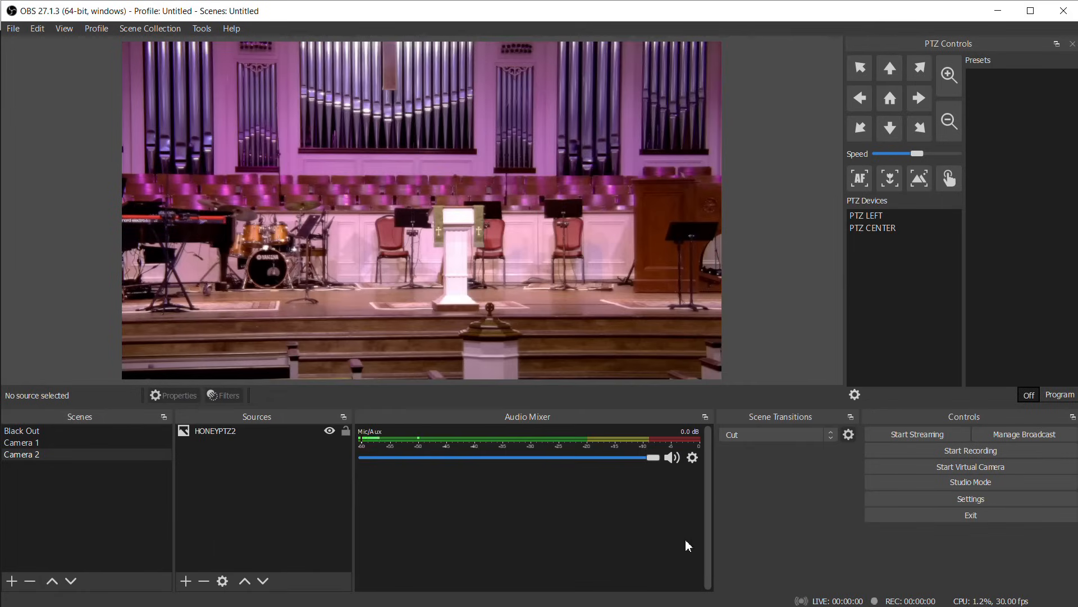
# Mute the Audio Input Capture in the Camera 1 scene and switch back to the Camera 2 scene.
pyautogui.click(25, 447)
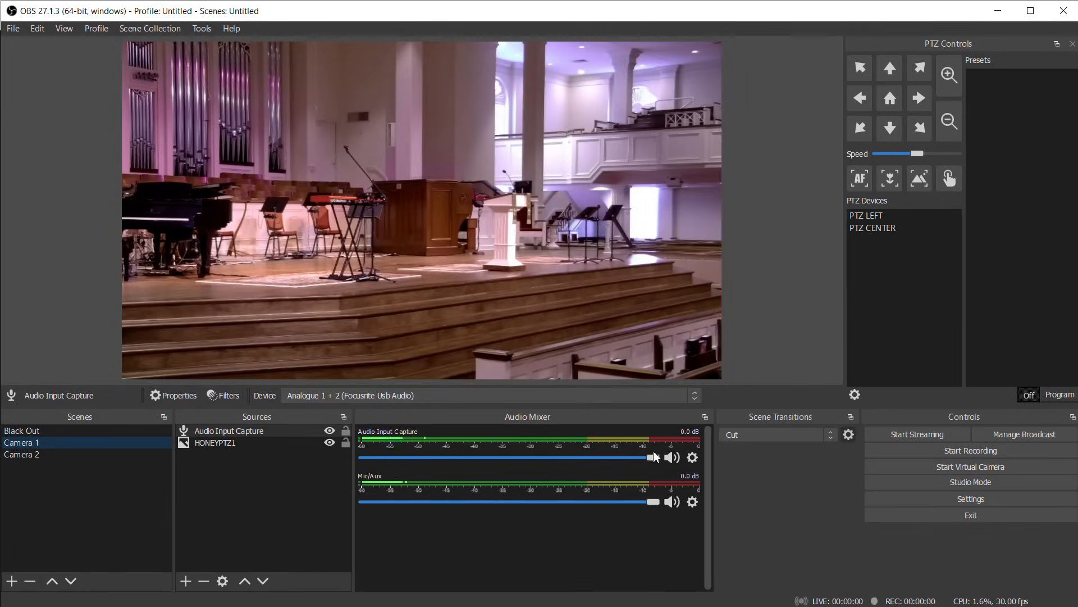
pyautogui.click(672, 457)
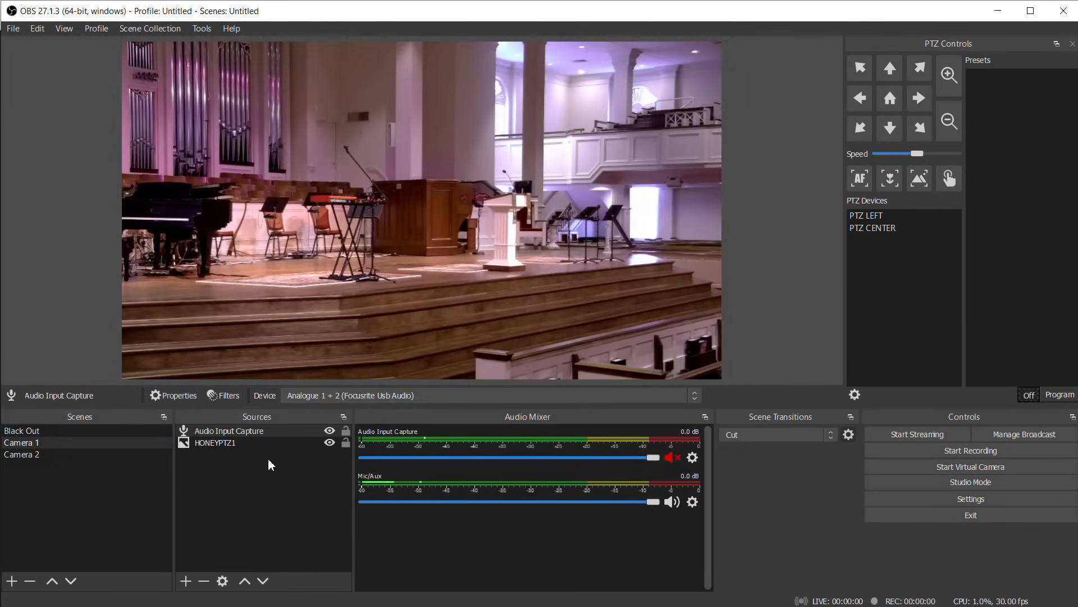
pyautogui.click(265, 443)
pyautogui.click(39, 453)
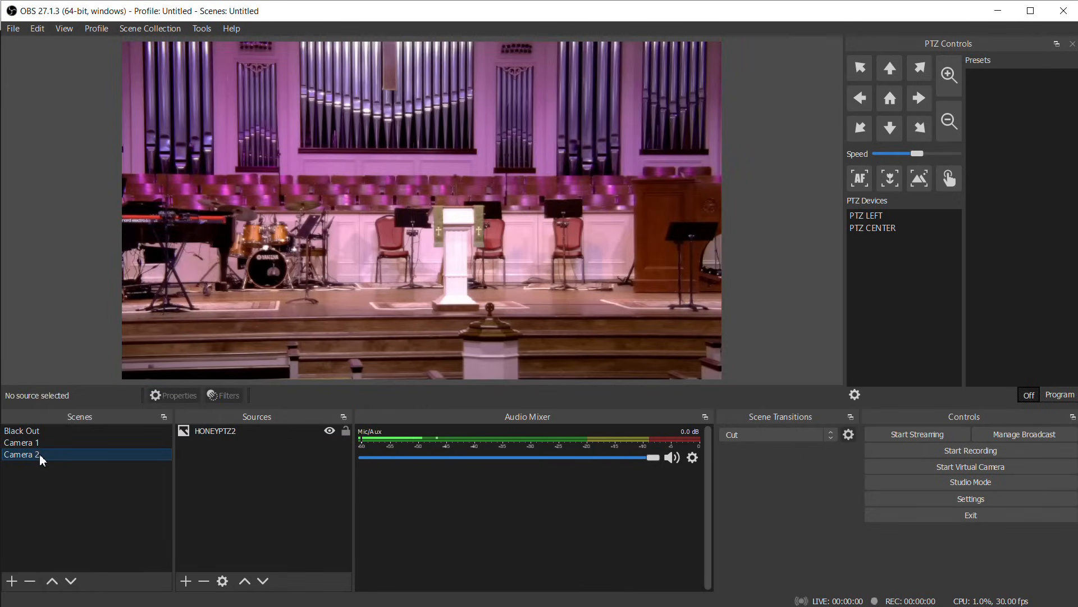